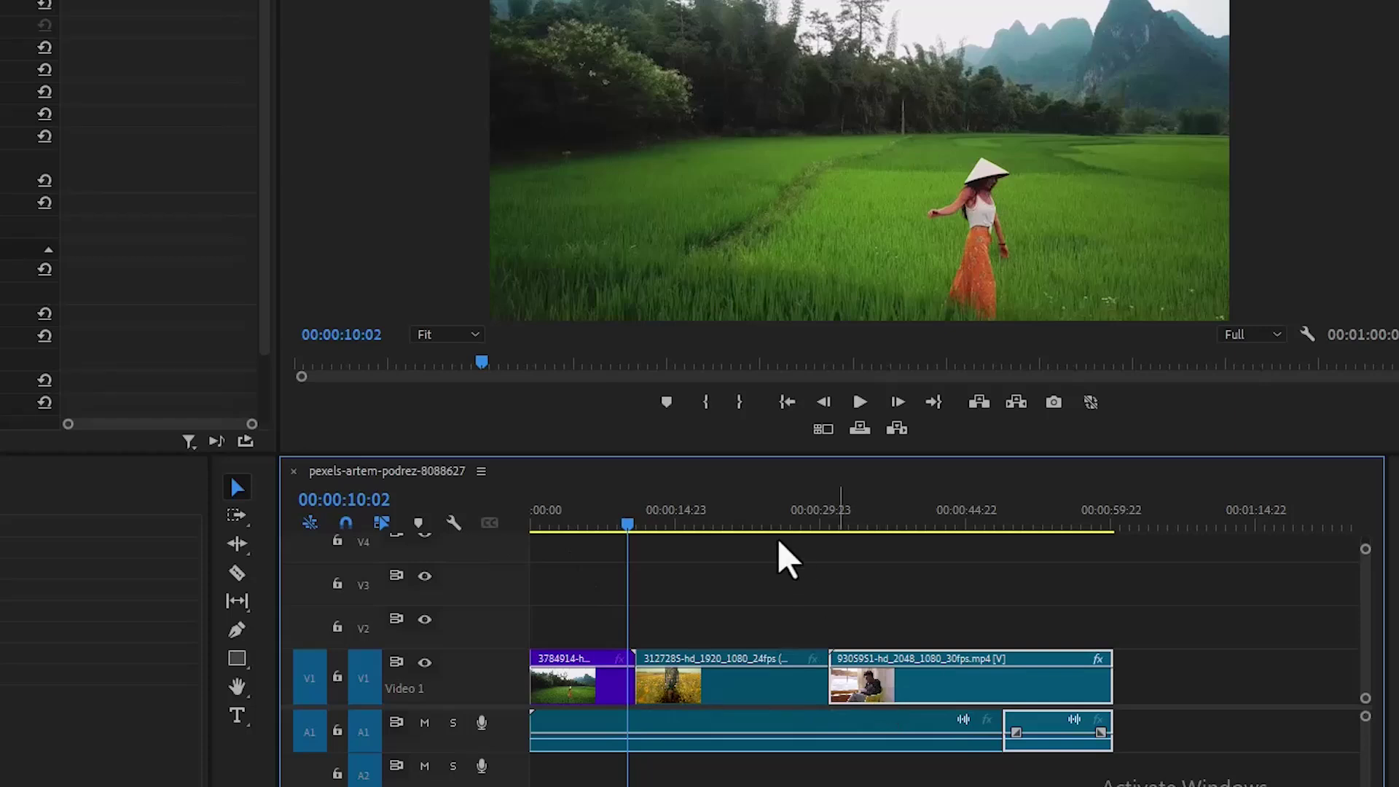
# Mark the export range to end at the last clip's end, 00:01:00:05, and return the playhead to 00:00:54:21
pyautogui.click(749, 513)
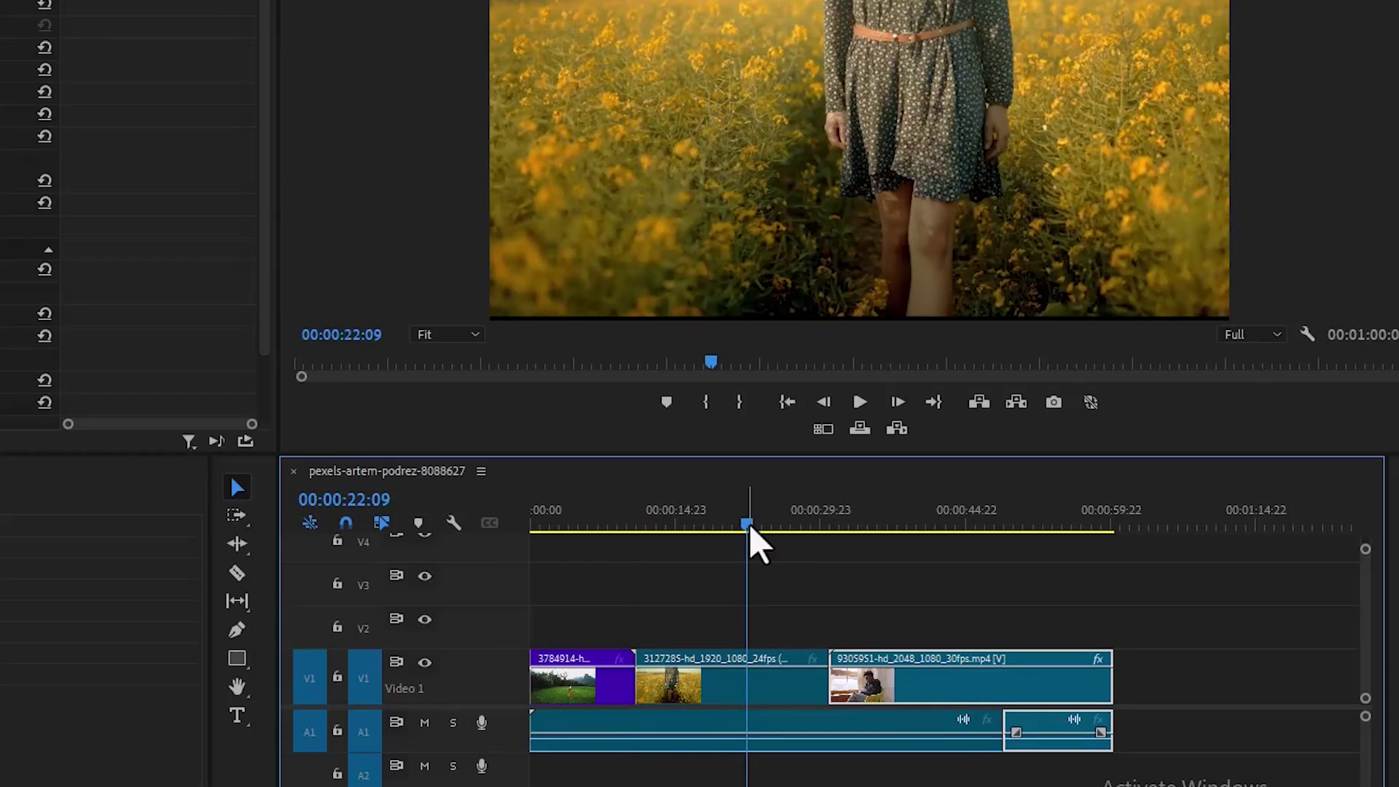
pyautogui.moveTo(751, 514); pyautogui.dragTo(1116, 539)
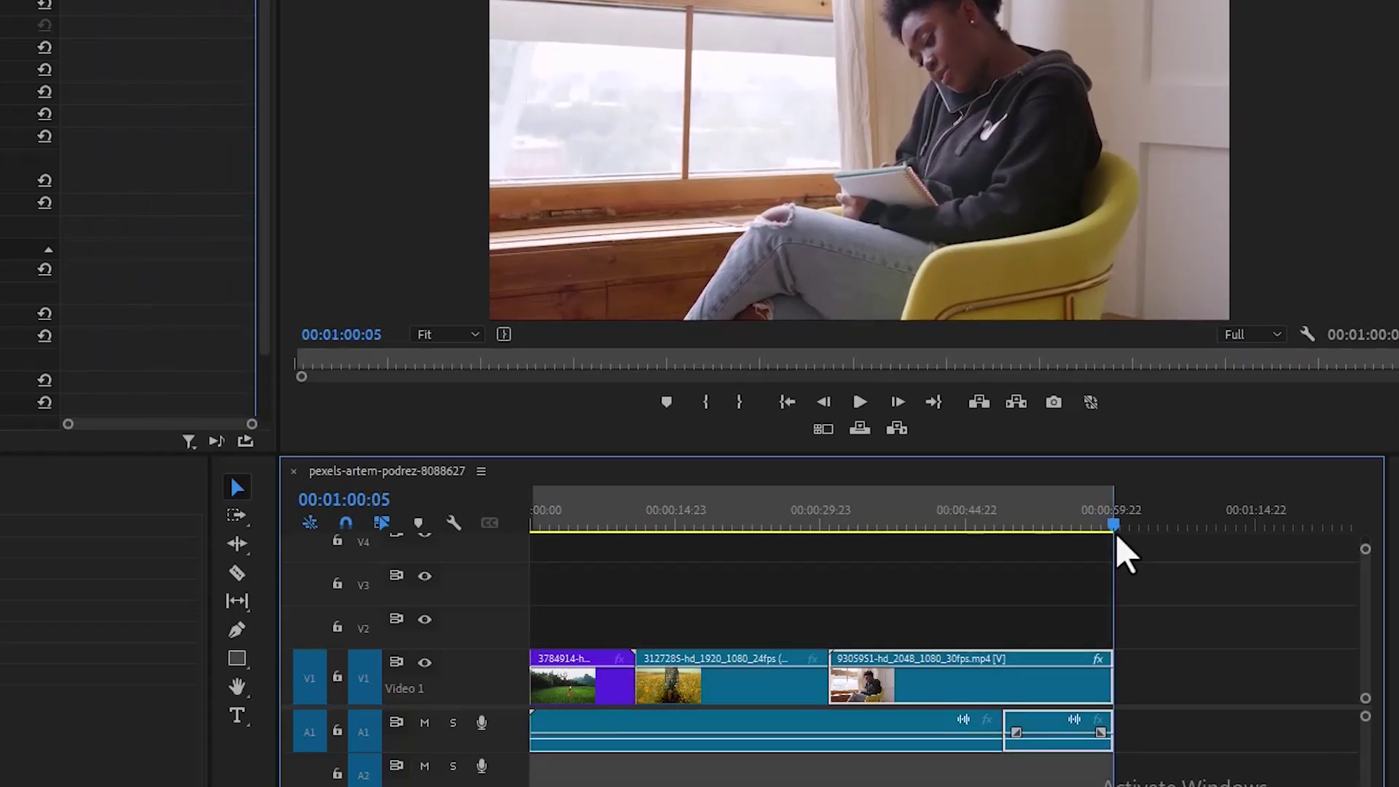
pyautogui.moveTo(1116, 535); pyautogui.dragTo(1068, 548)
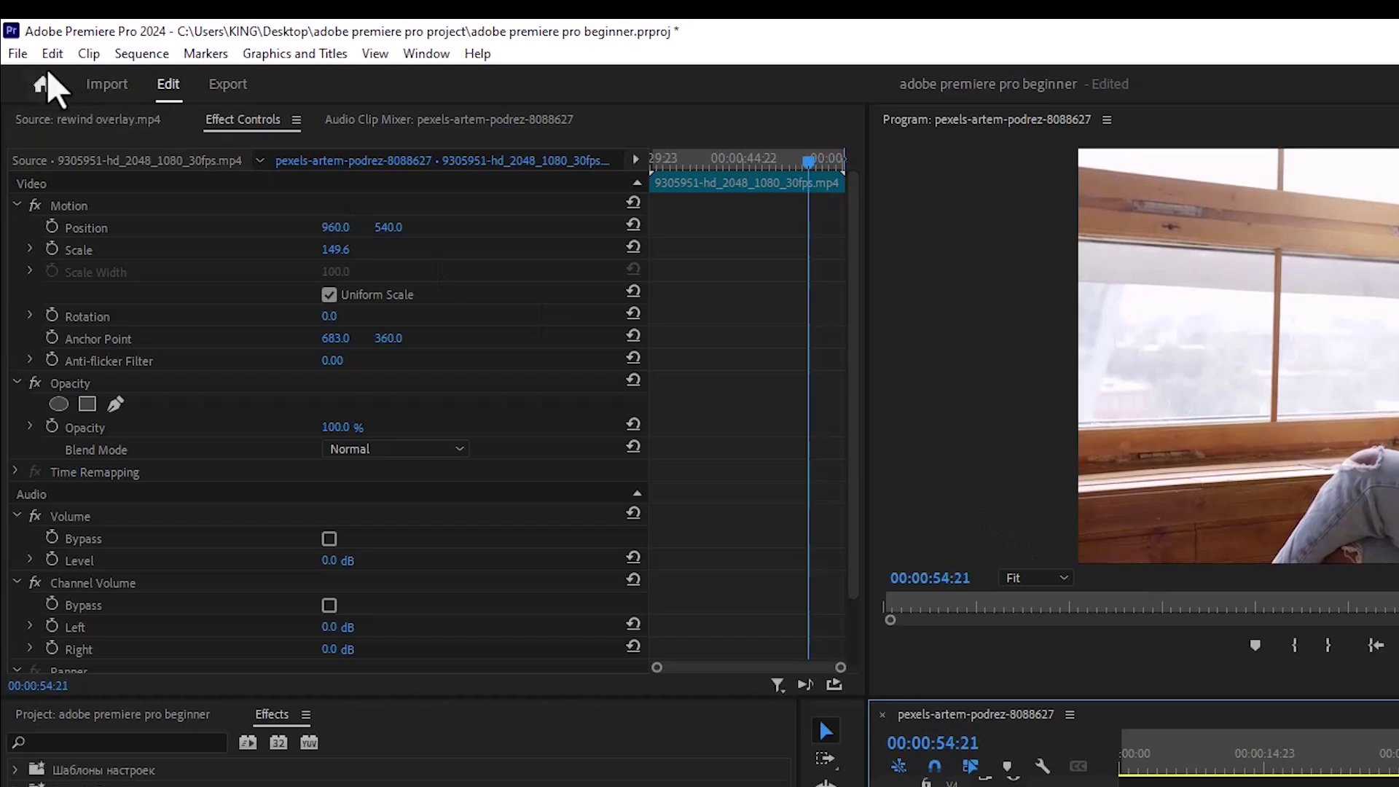
# Open the media export settings for the sequence and name the output file "premiere pro export"
pyautogui.click(22, 54)
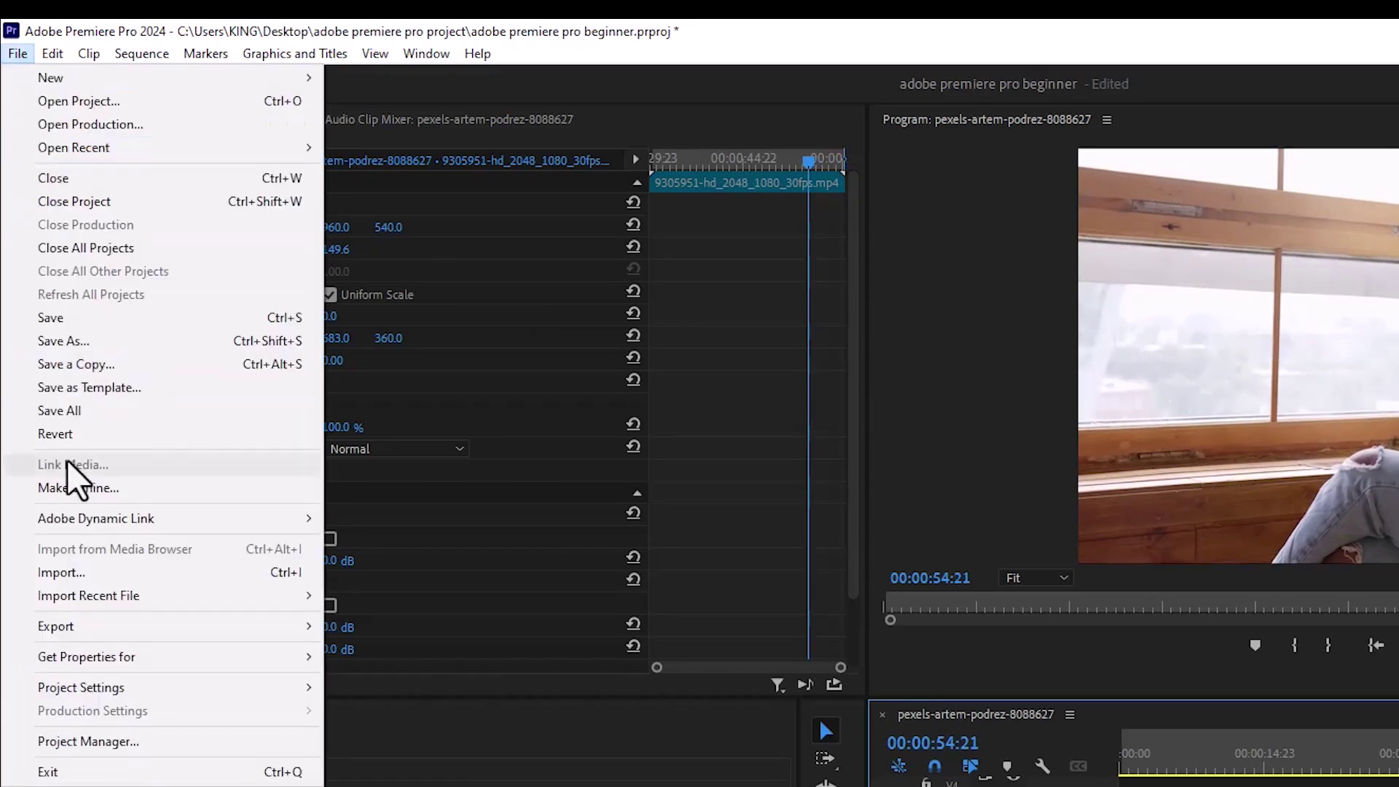
pyautogui.moveTo(128, 633)
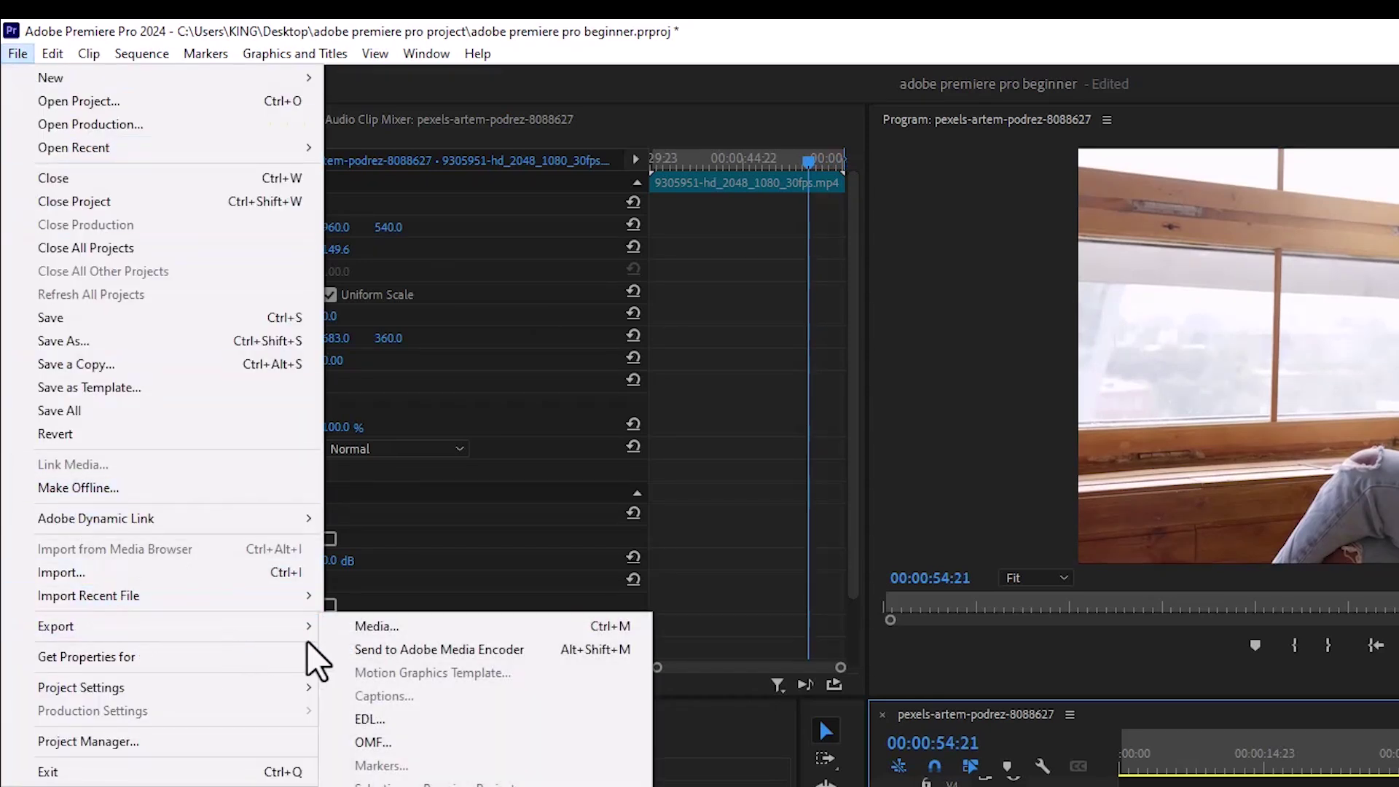
pyautogui.click(377, 626)
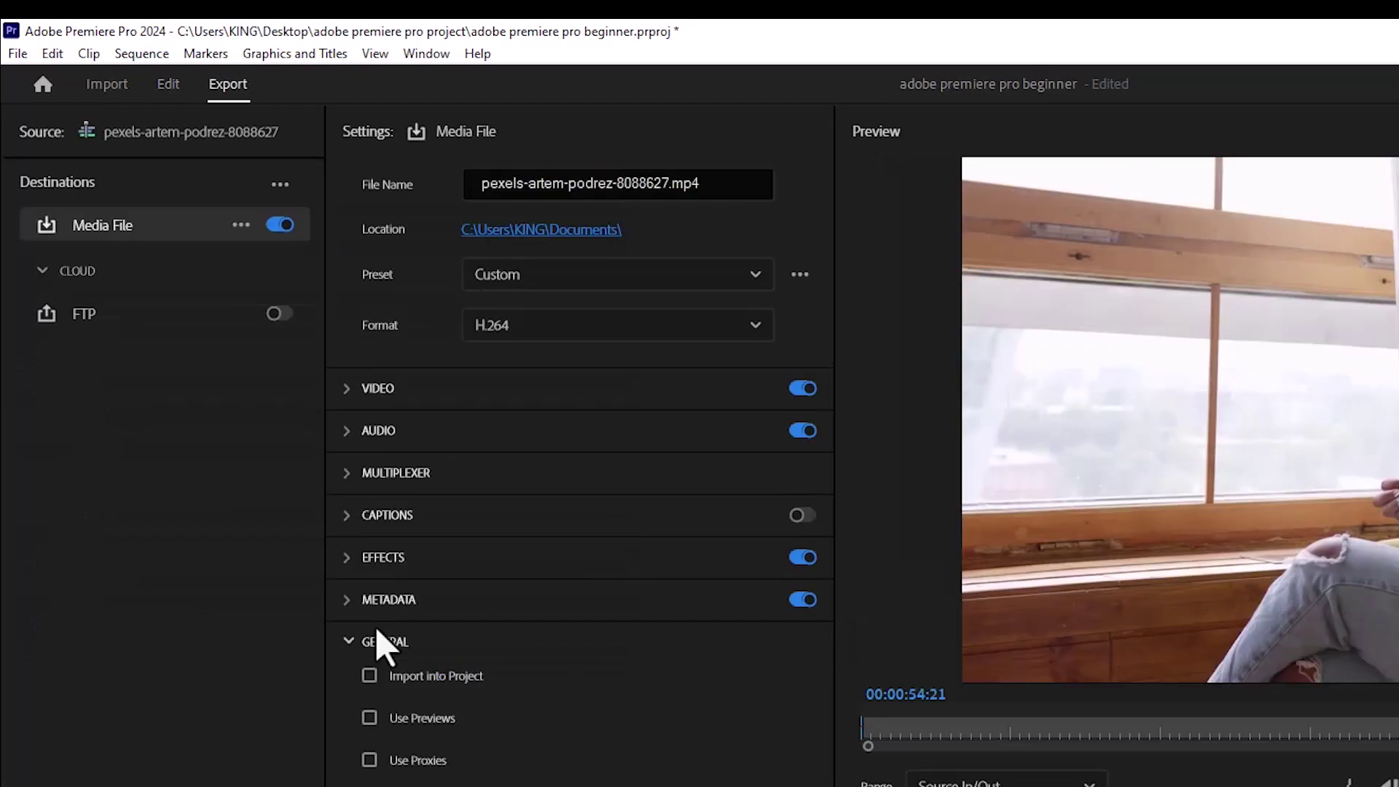
pyautogui.click(565, 180)
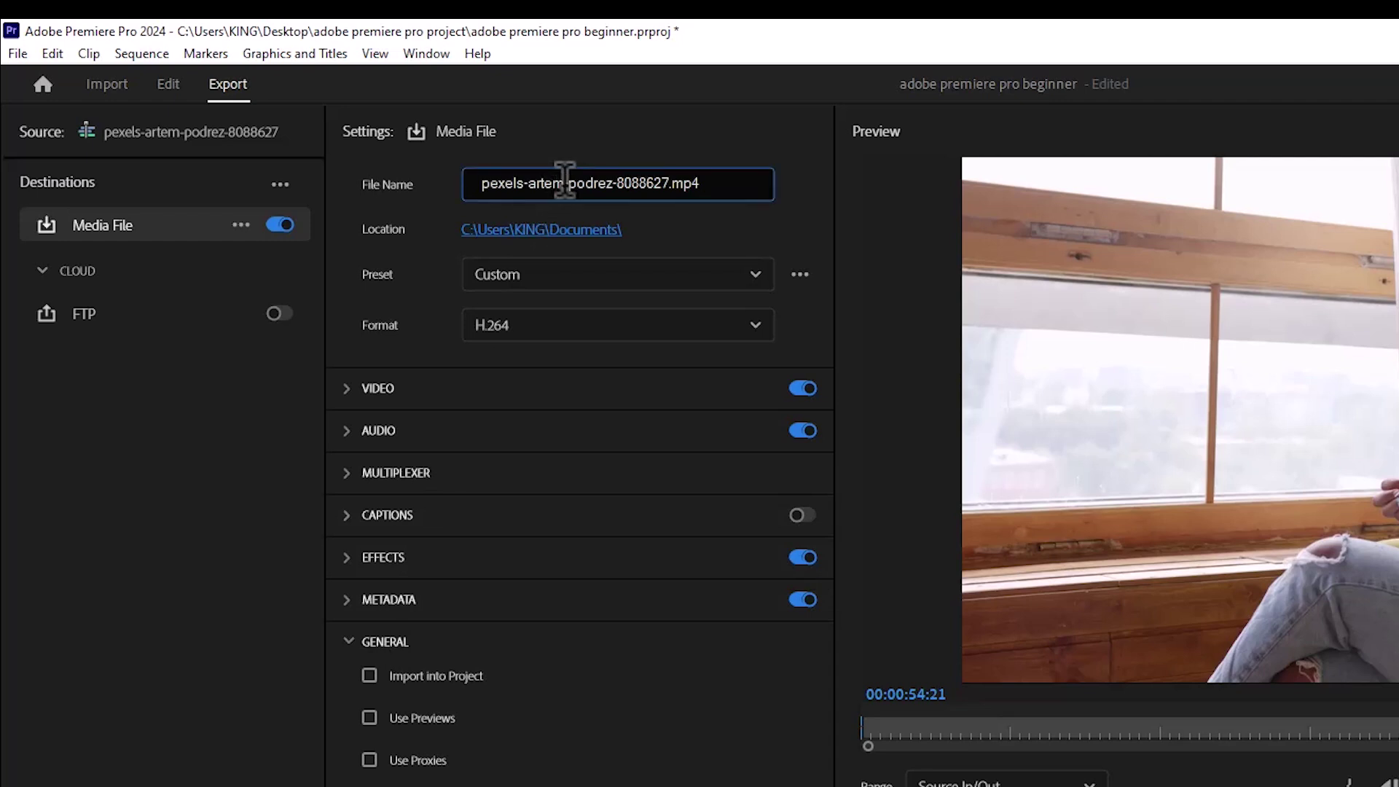
pyautogui.write('prem')
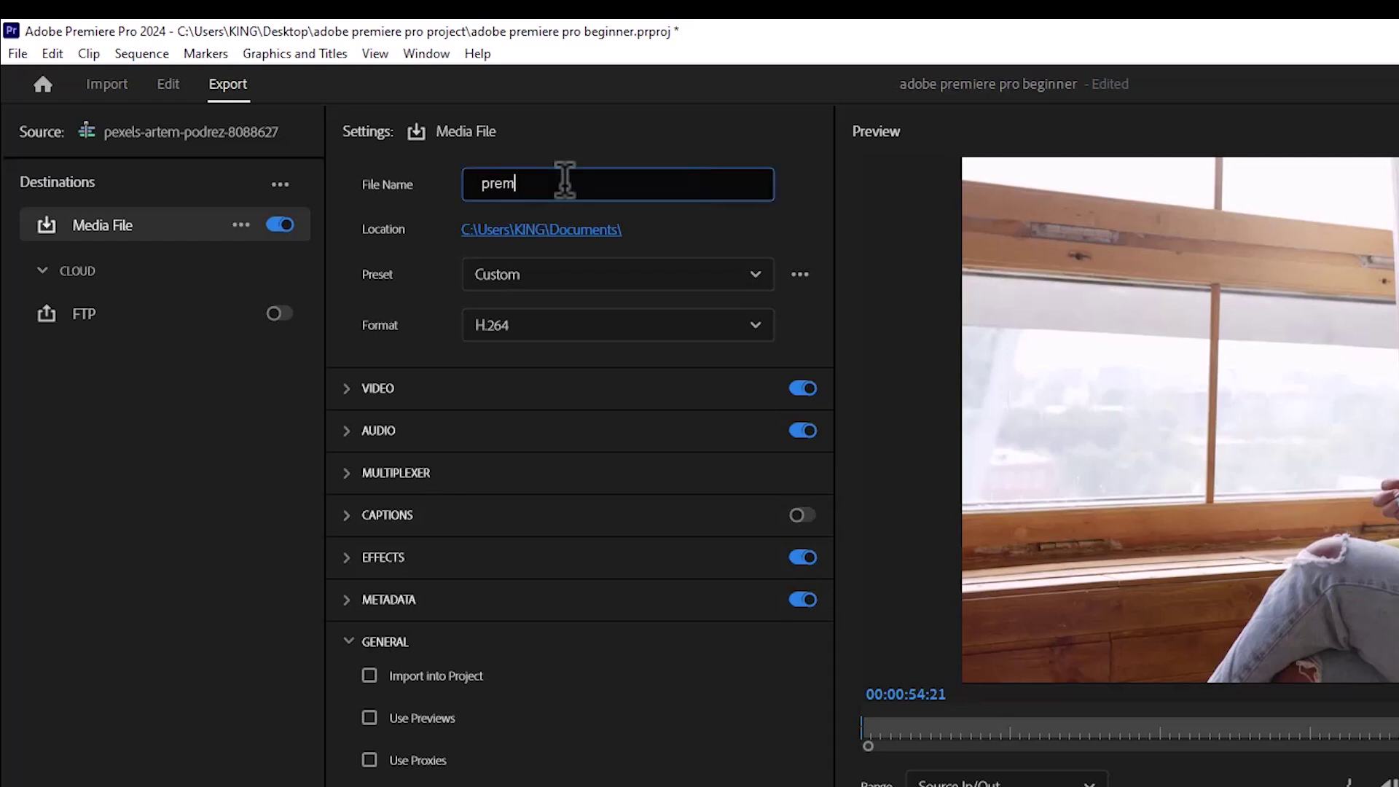
pyautogui.write('iere pro export')
# Set the export location to the Documents folder and choose the High Quality 1080p HD preset
pyautogui.click(512, 230)
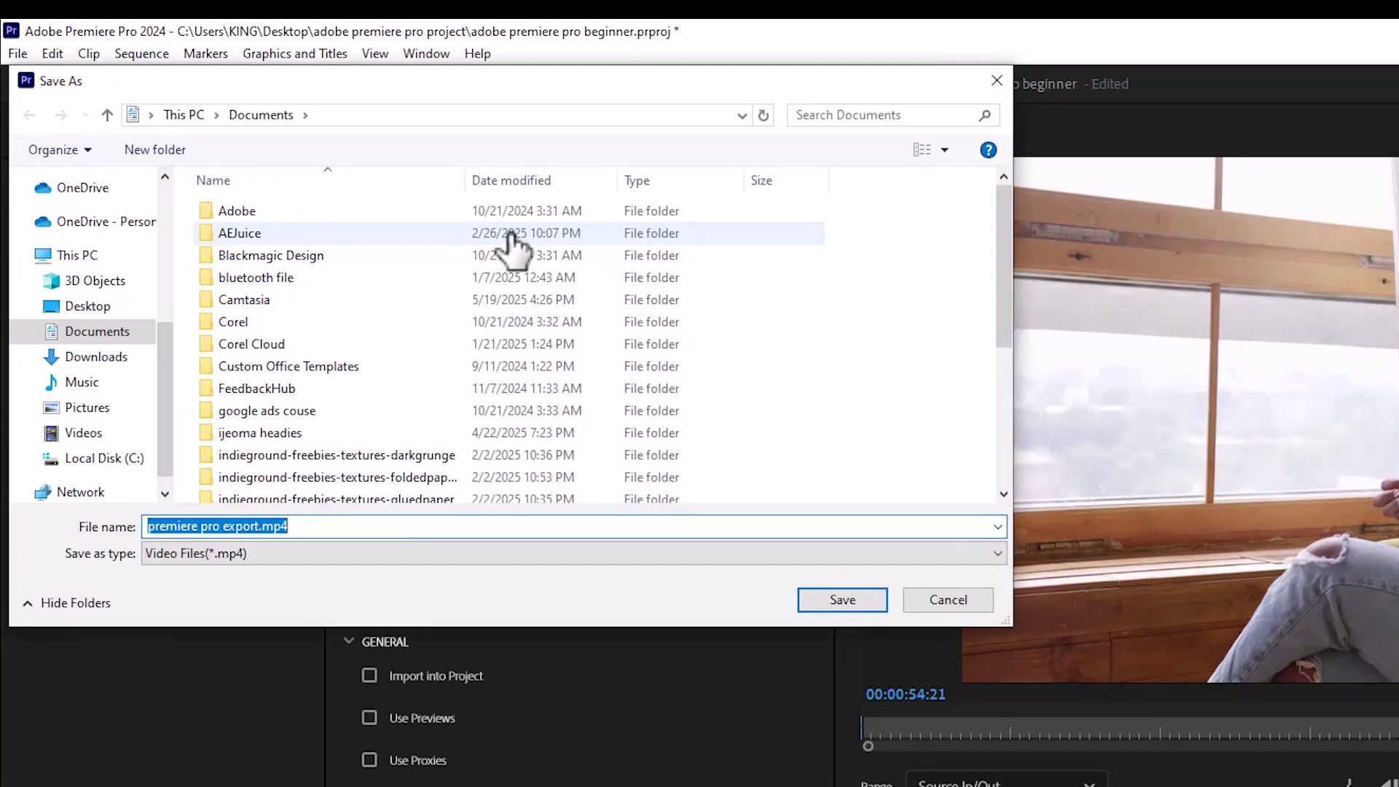
pyautogui.click(121, 312)
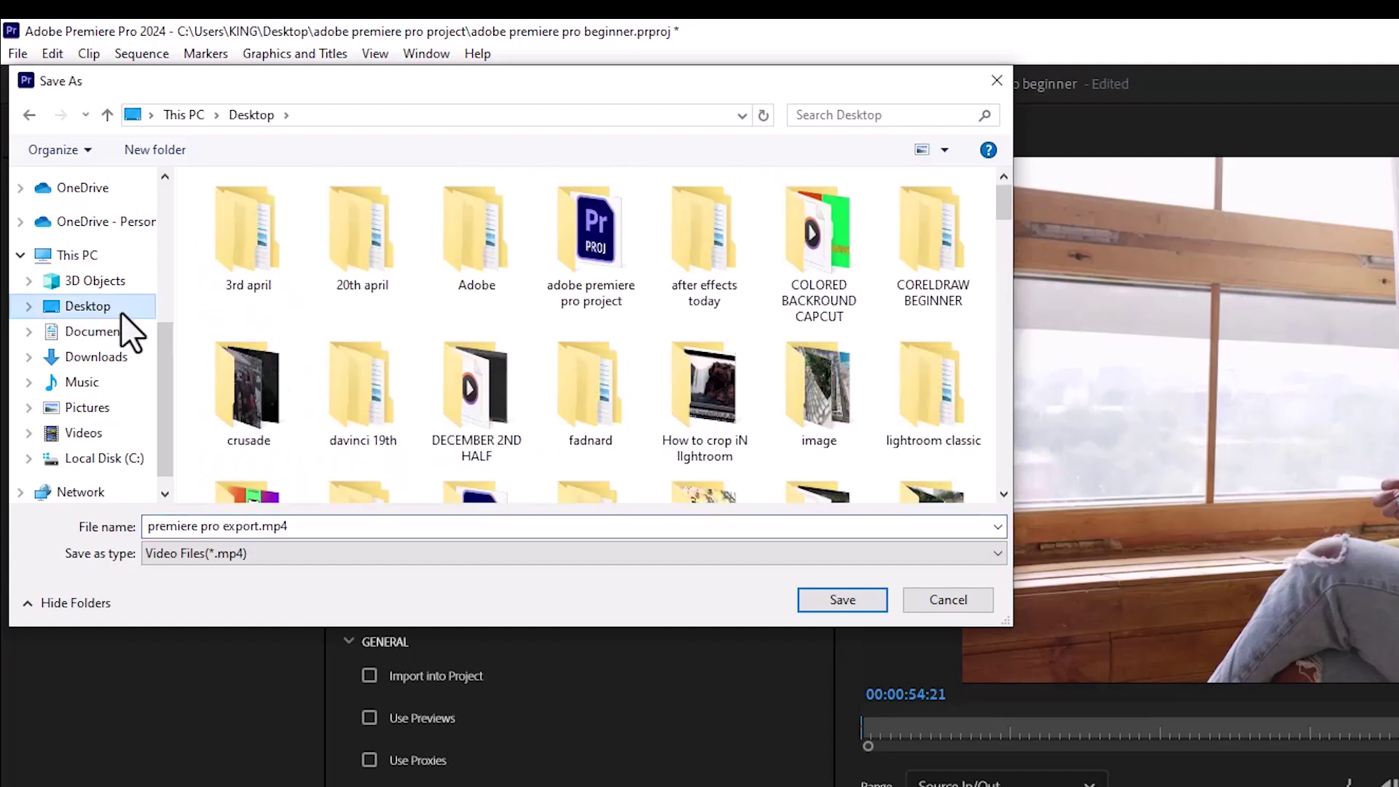
pyautogui.click(103, 335)
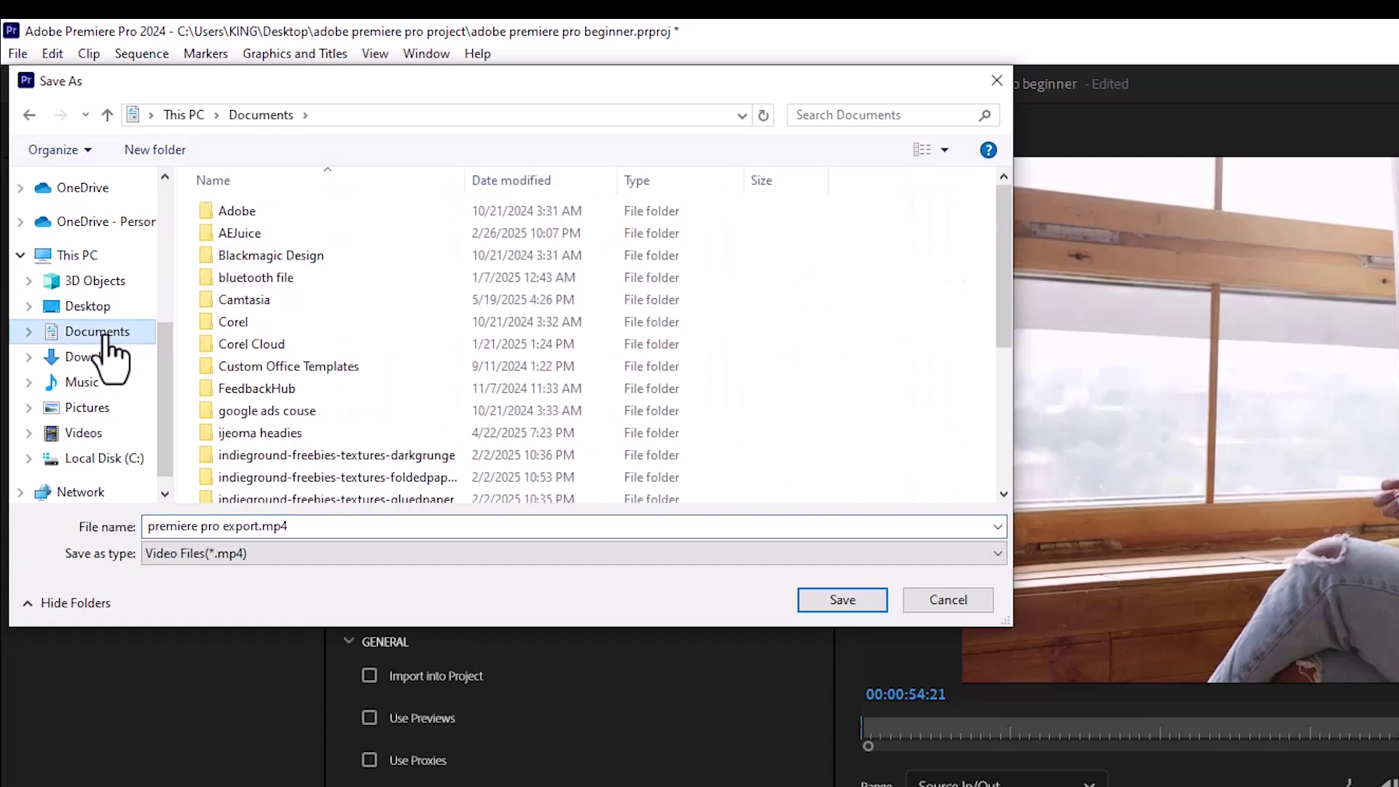
pyautogui.click(837, 600)
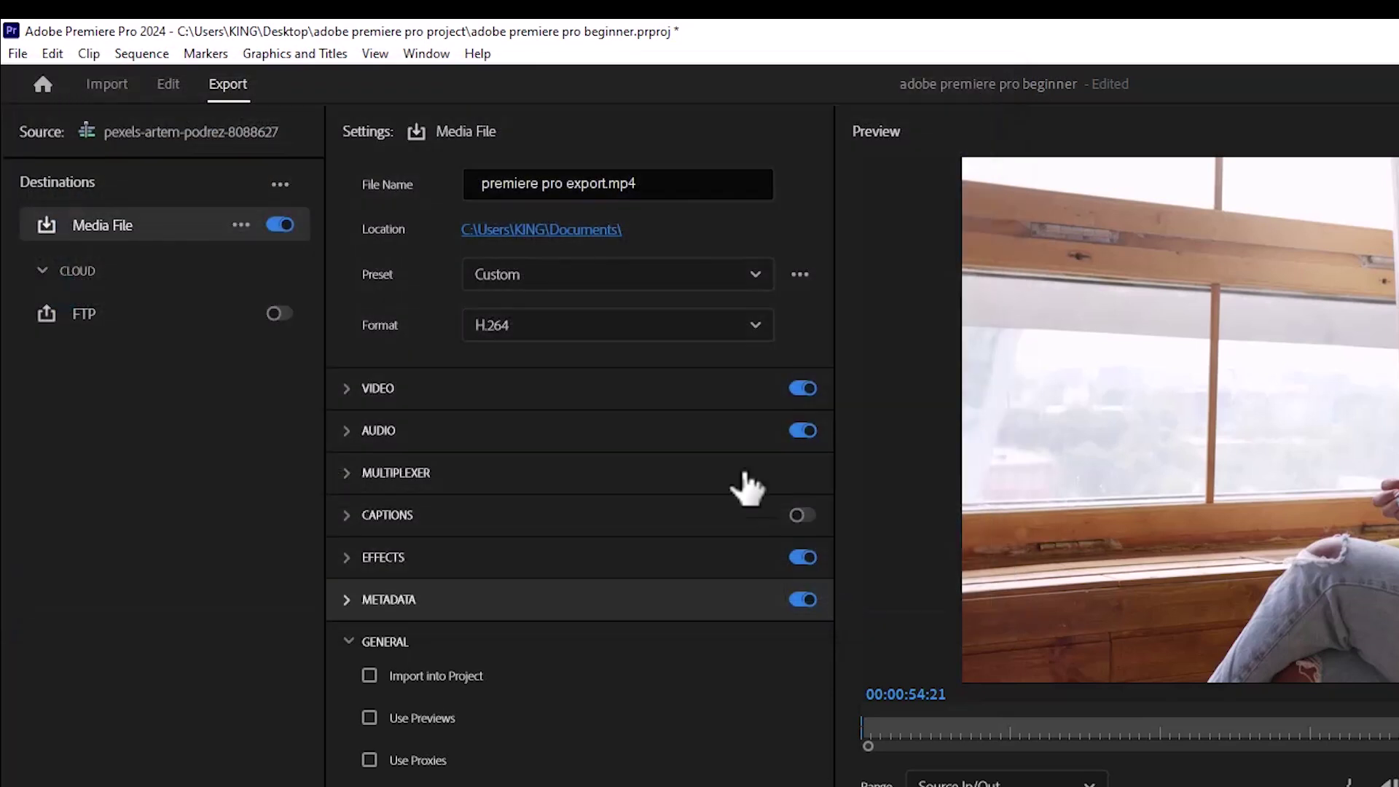
pyautogui.click(545, 275)
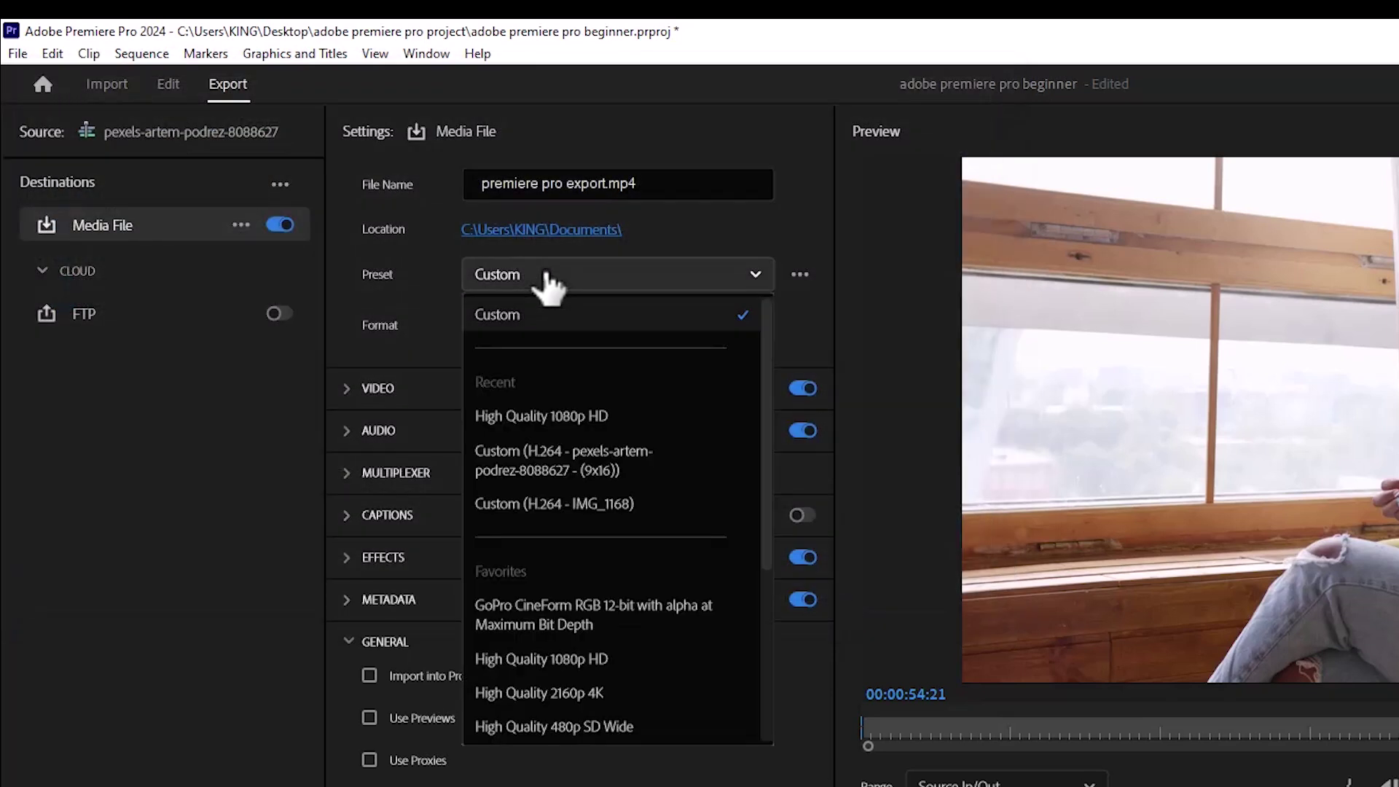
pyautogui.click(576, 416)
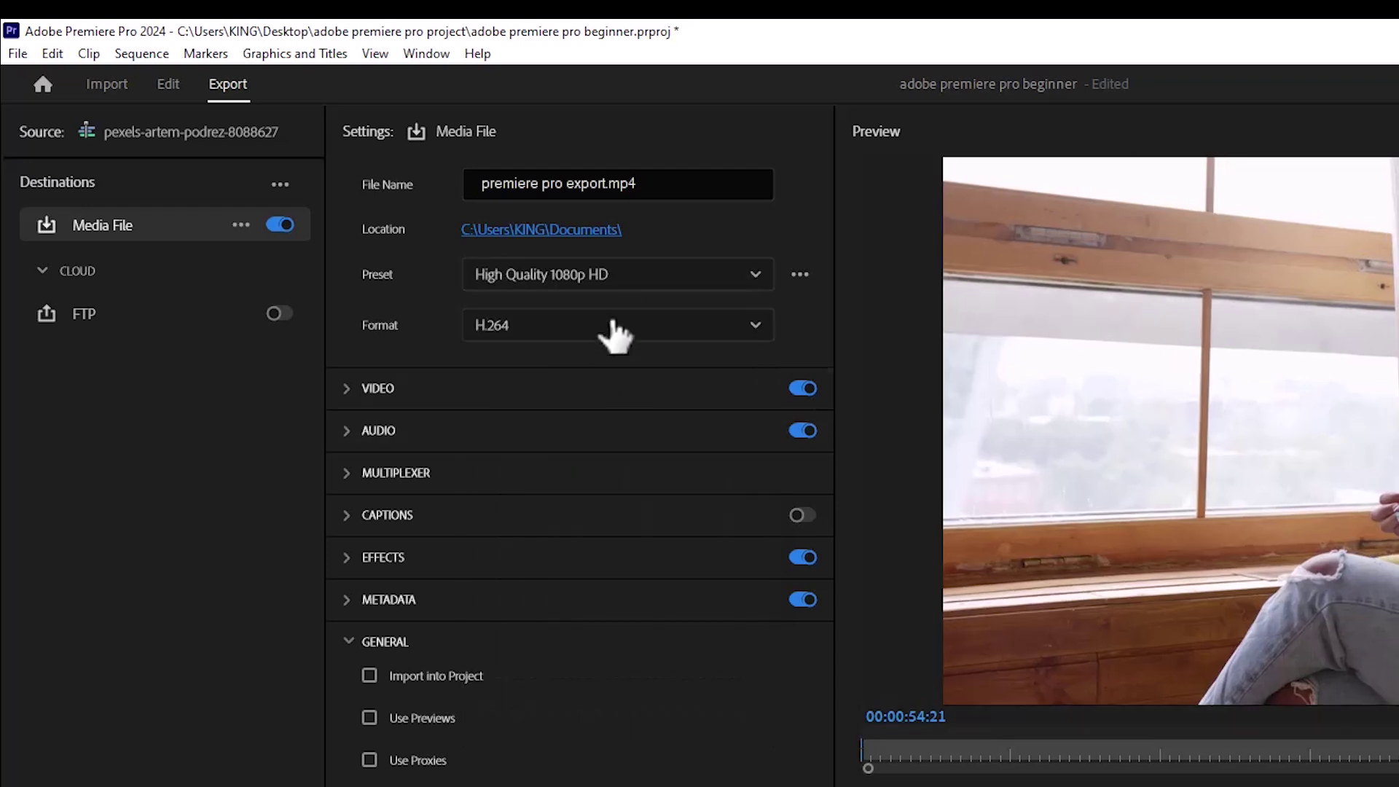
# Try the High Quality 2160p 4K preset, switch back to High Quality 1080p HD and look through the other presets
pyautogui.click(637, 291)
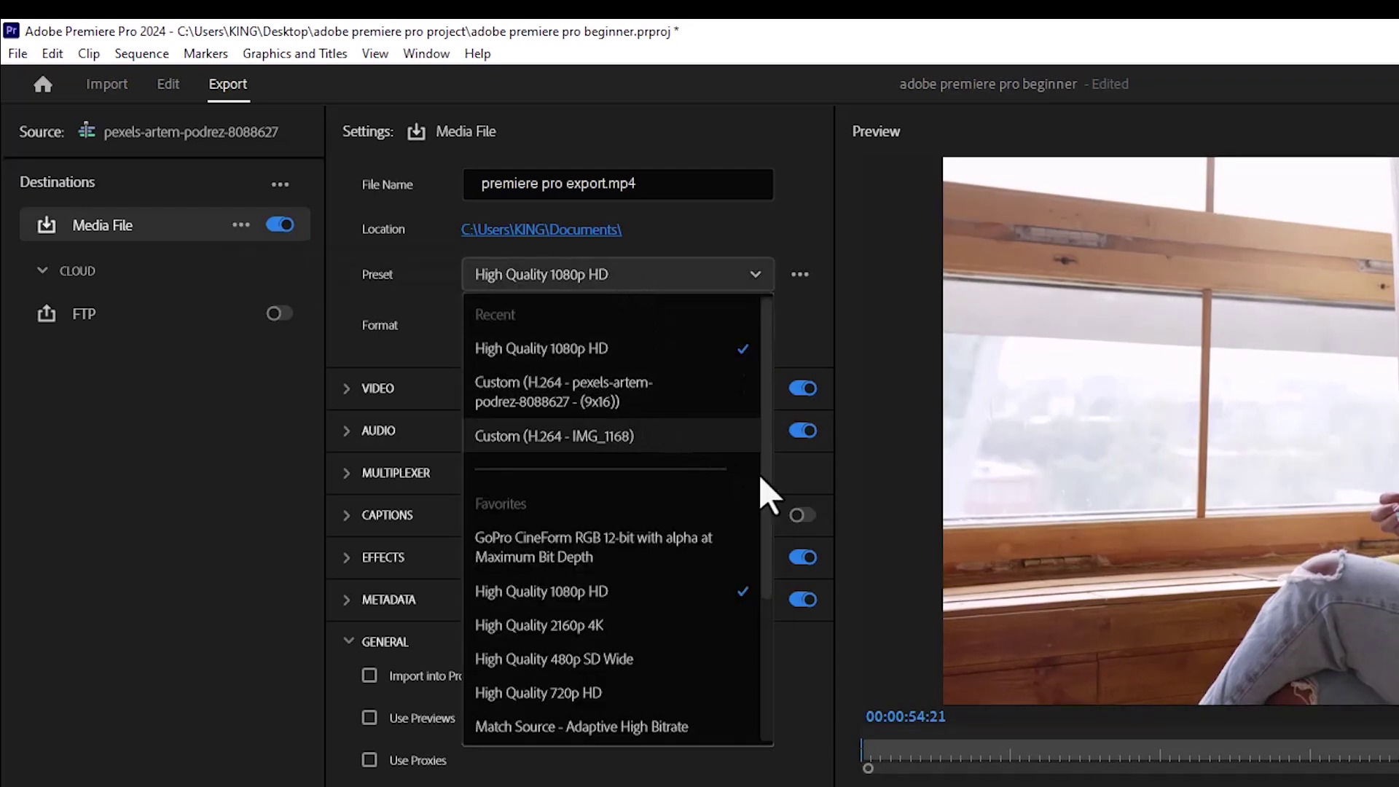
pyautogui.moveTo(765, 490); pyautogui.dragTo(773, 576)
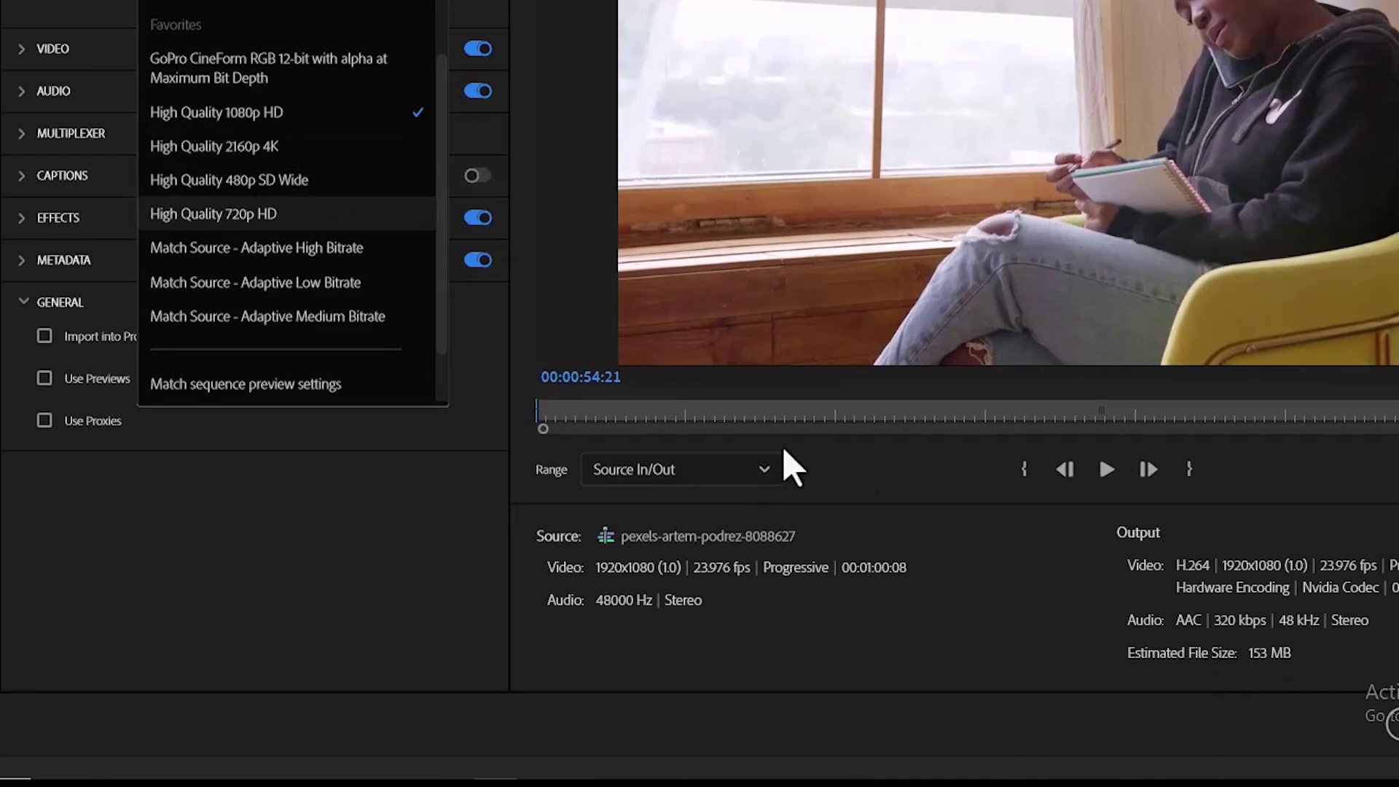
pyautogui.click(245, 146)
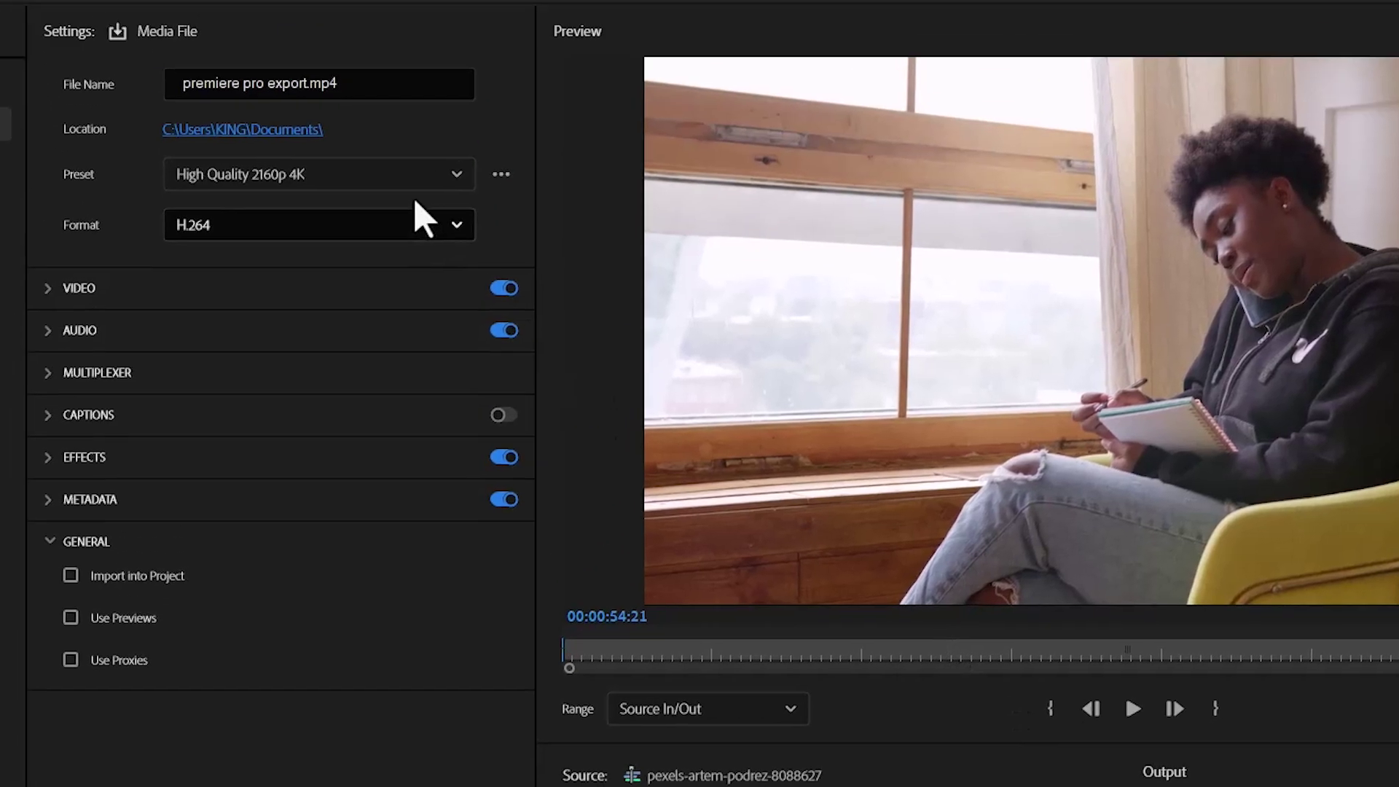
pyautogui.click(421, 191)
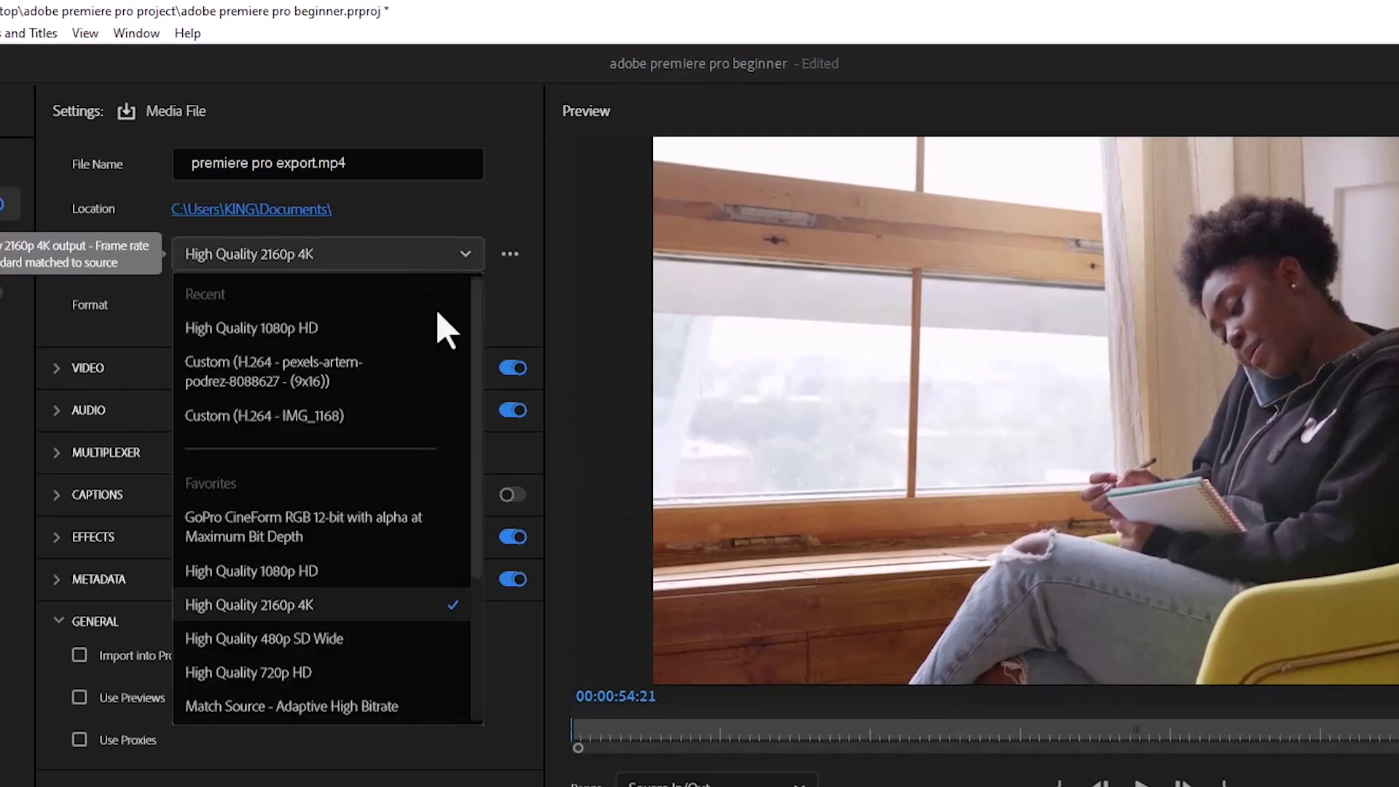
pyautogui.click(375, 335)
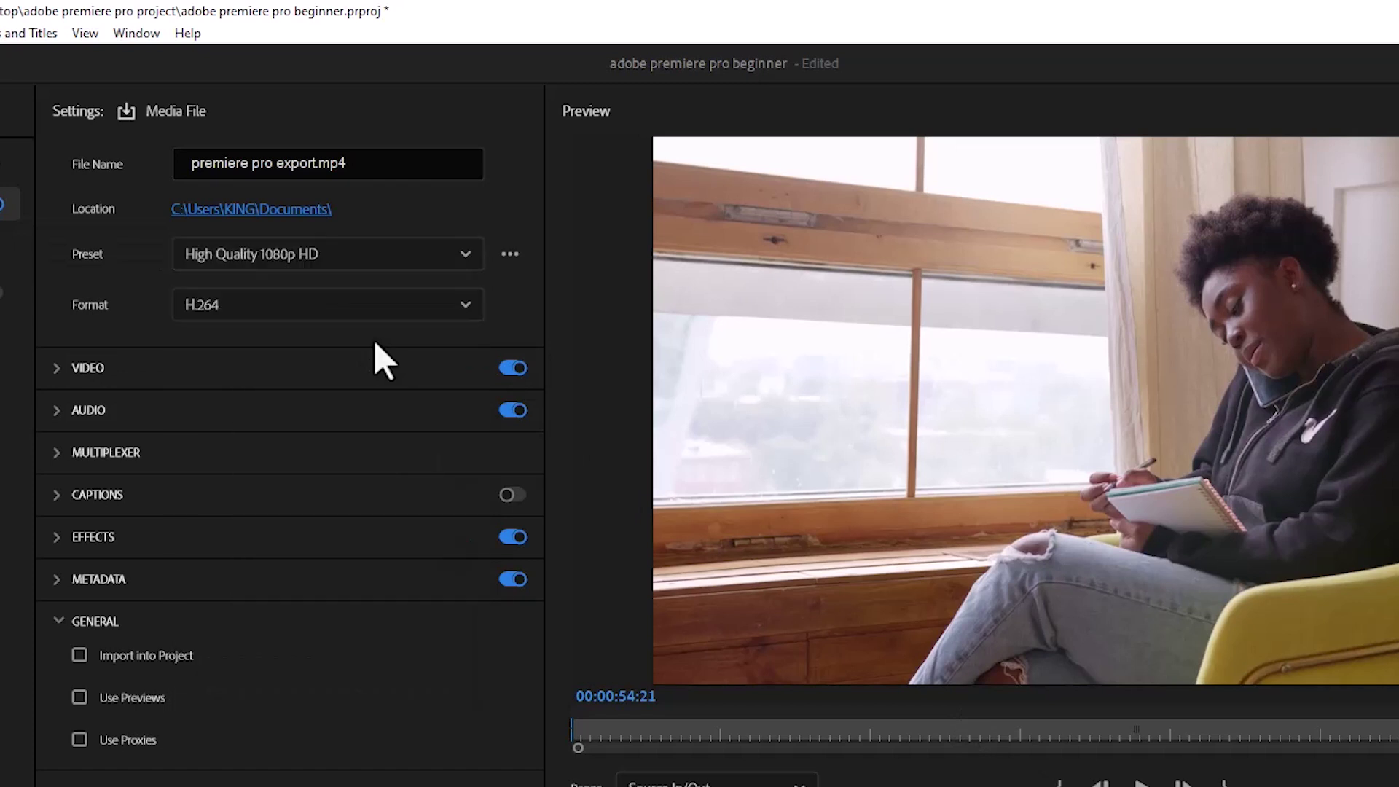
pyautogui.click(463, 255)
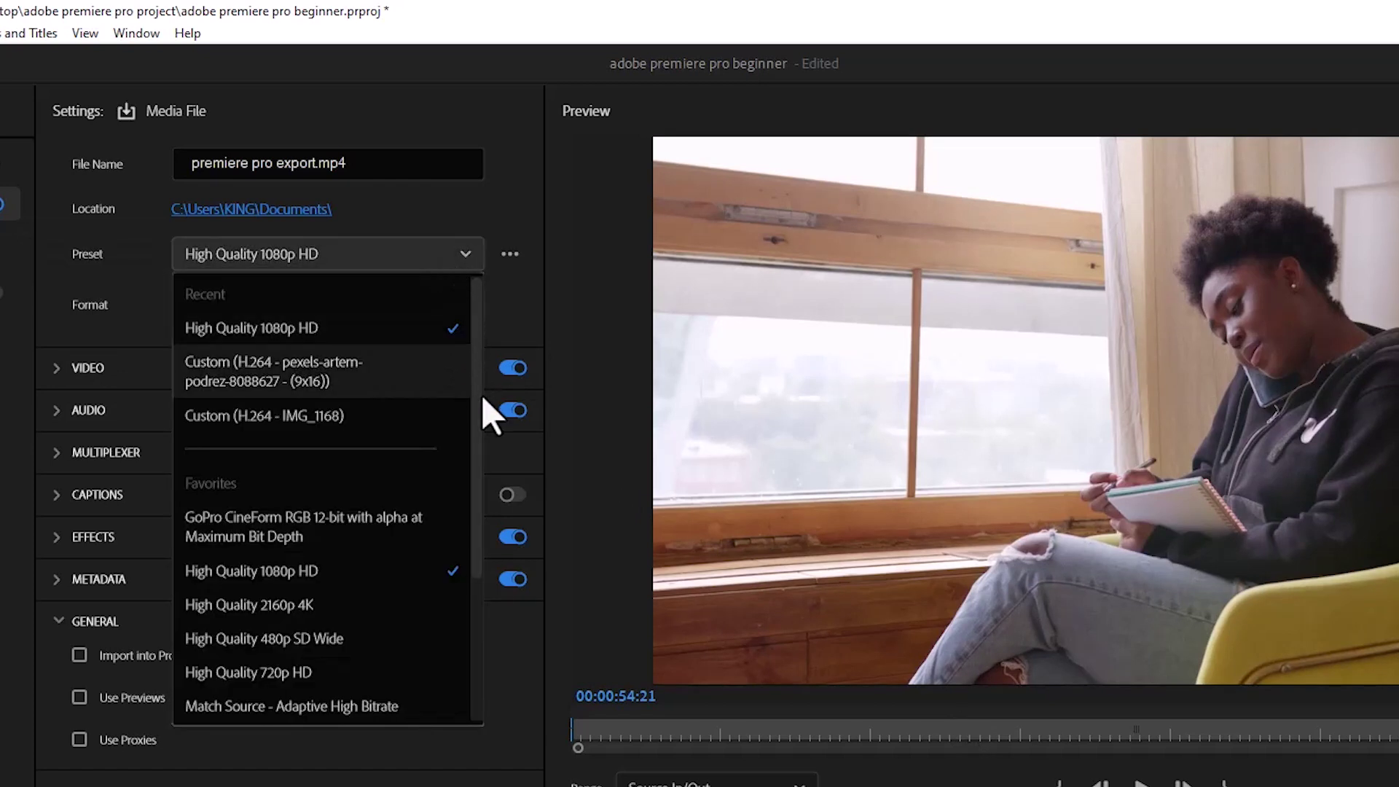
pyautogui.moveTo(473, 475); pyautogui.dragTo(474, 576)
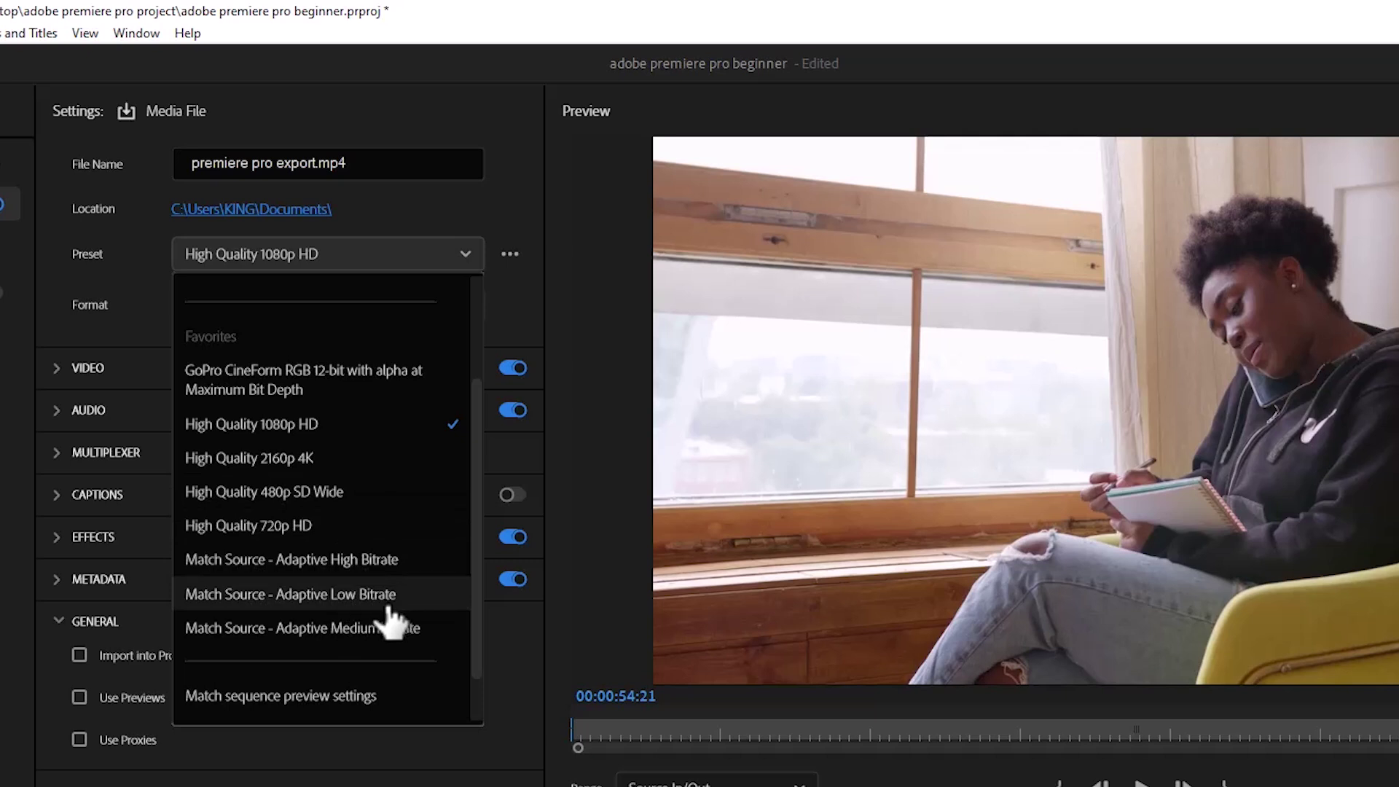
pyautogui.click(15, 490)
# Expand the video export settings and set the frame size to Full HD (1920 x 1080)
pyautogui.click(79, 379)
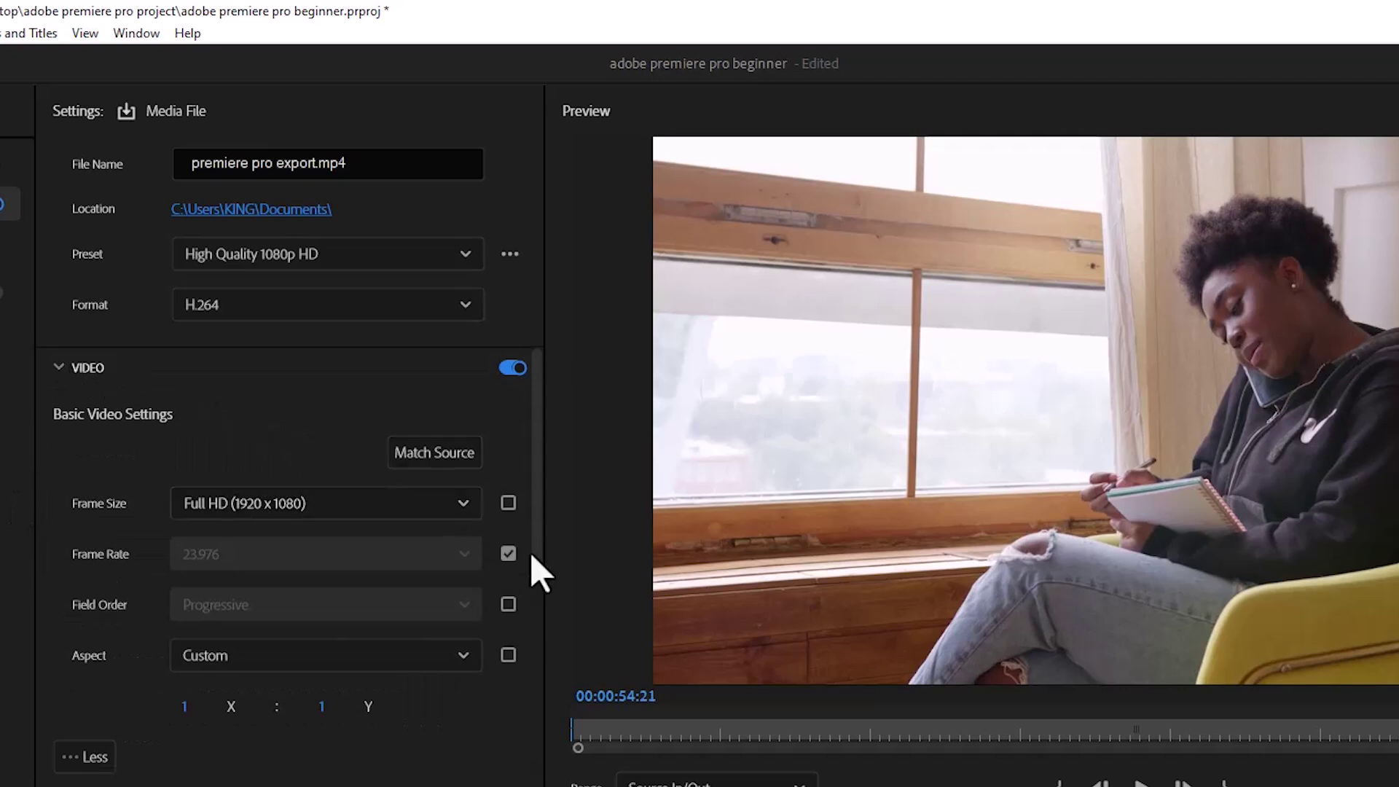
pyautogui.scroll(-3, 535, 557)
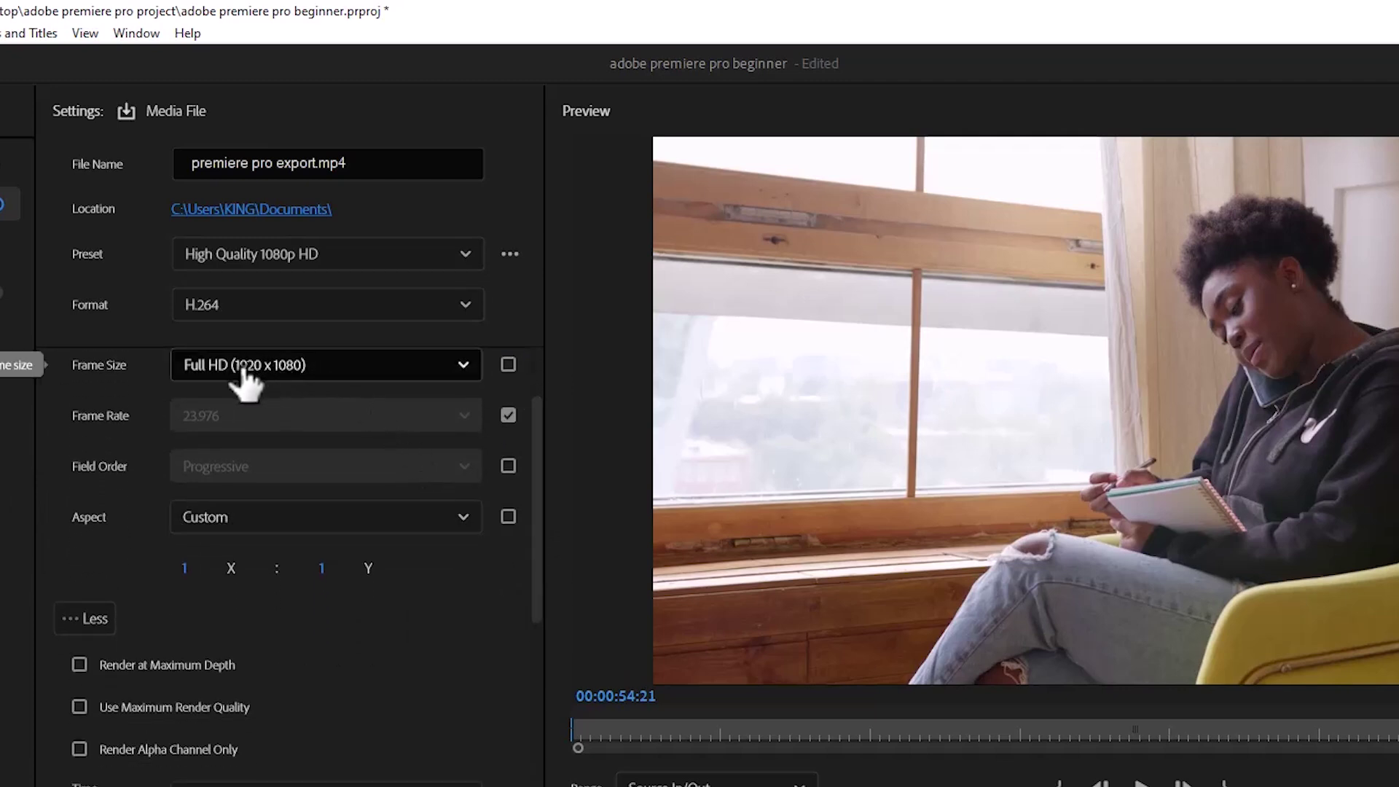
pyautogui.click(346, 367)
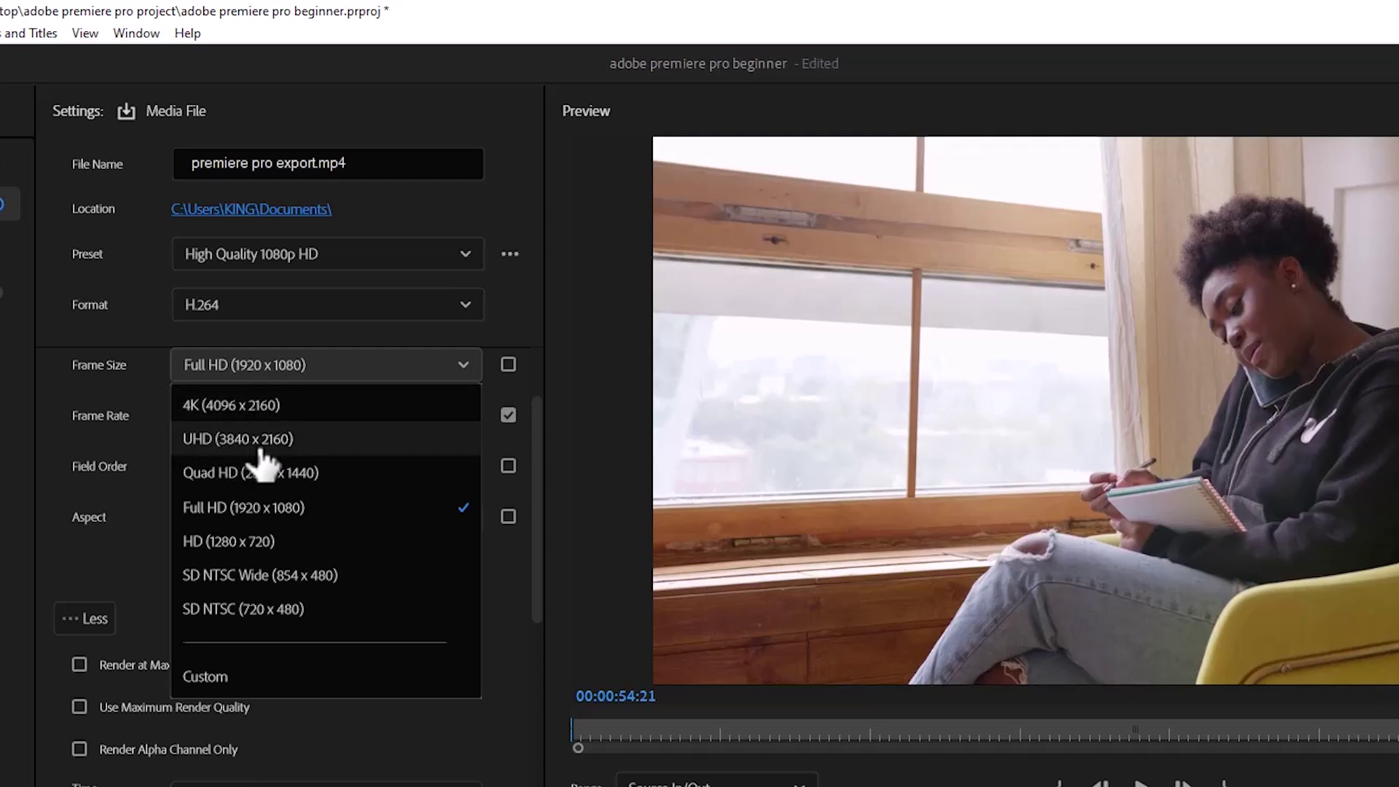
pyautogui.click(268, 519)
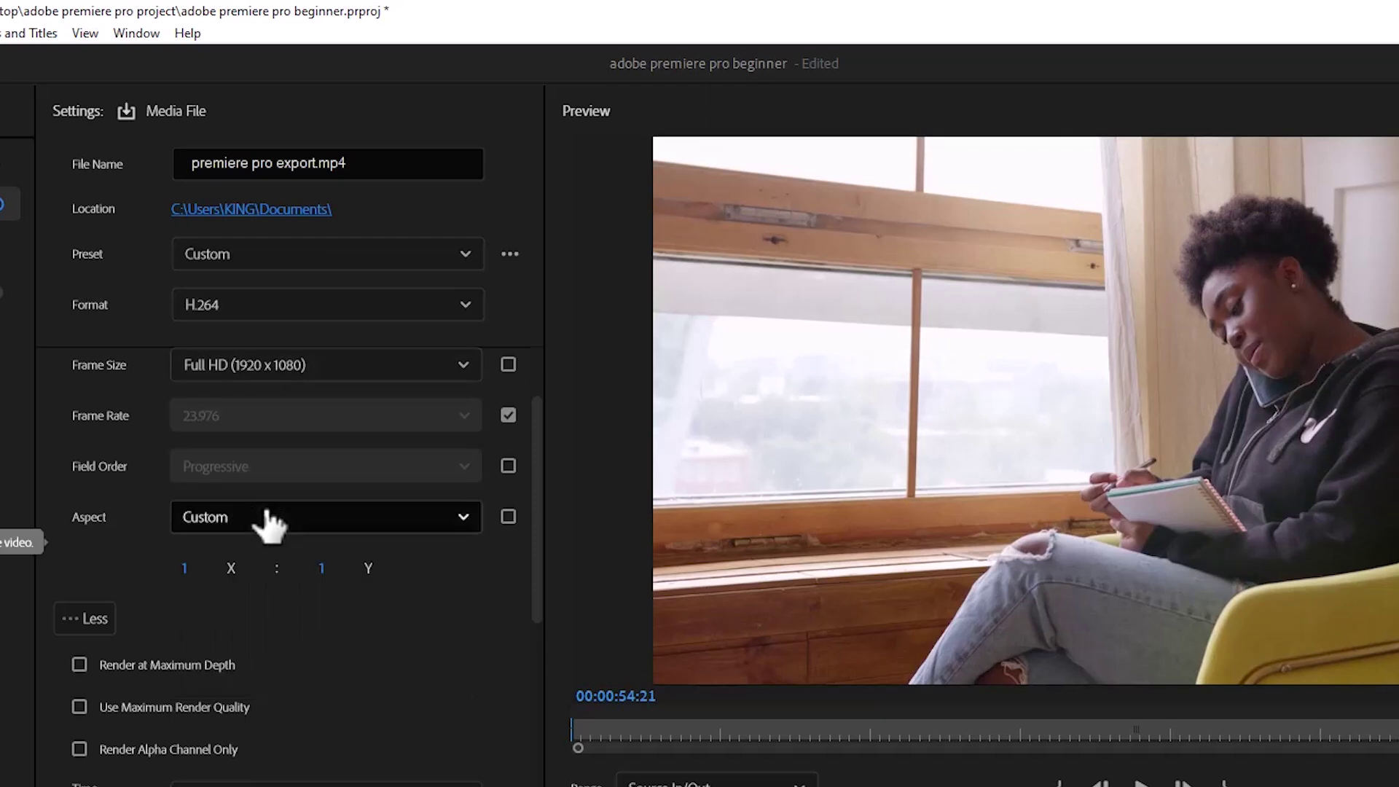
# Enable Render at Maximum Depth and Use Maximum Render Quality in the video settings
pyautogui.moveTo(537, 552); pyautogui.dragTo(539, 654)
pyautogui.click(78, 434)
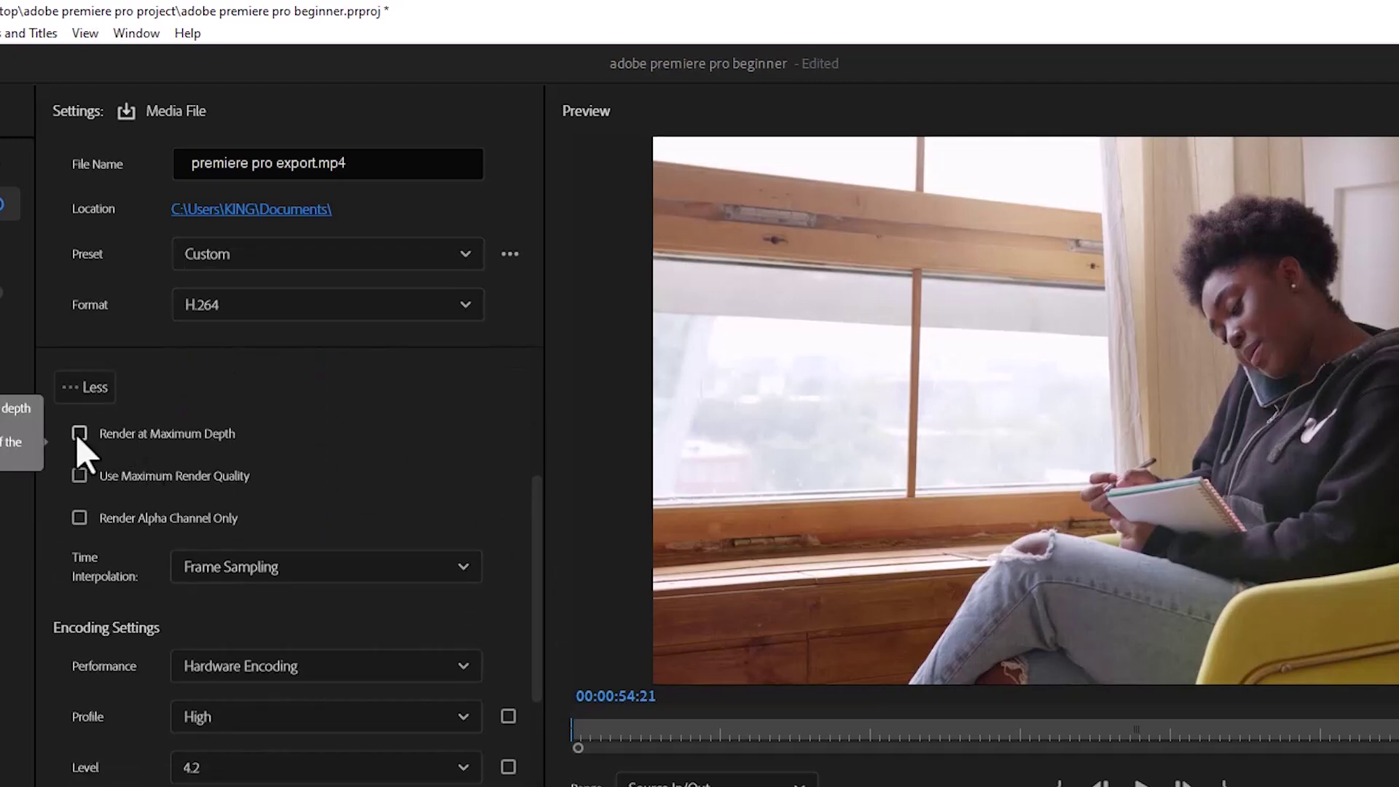
pyautogui.click(79, 476)
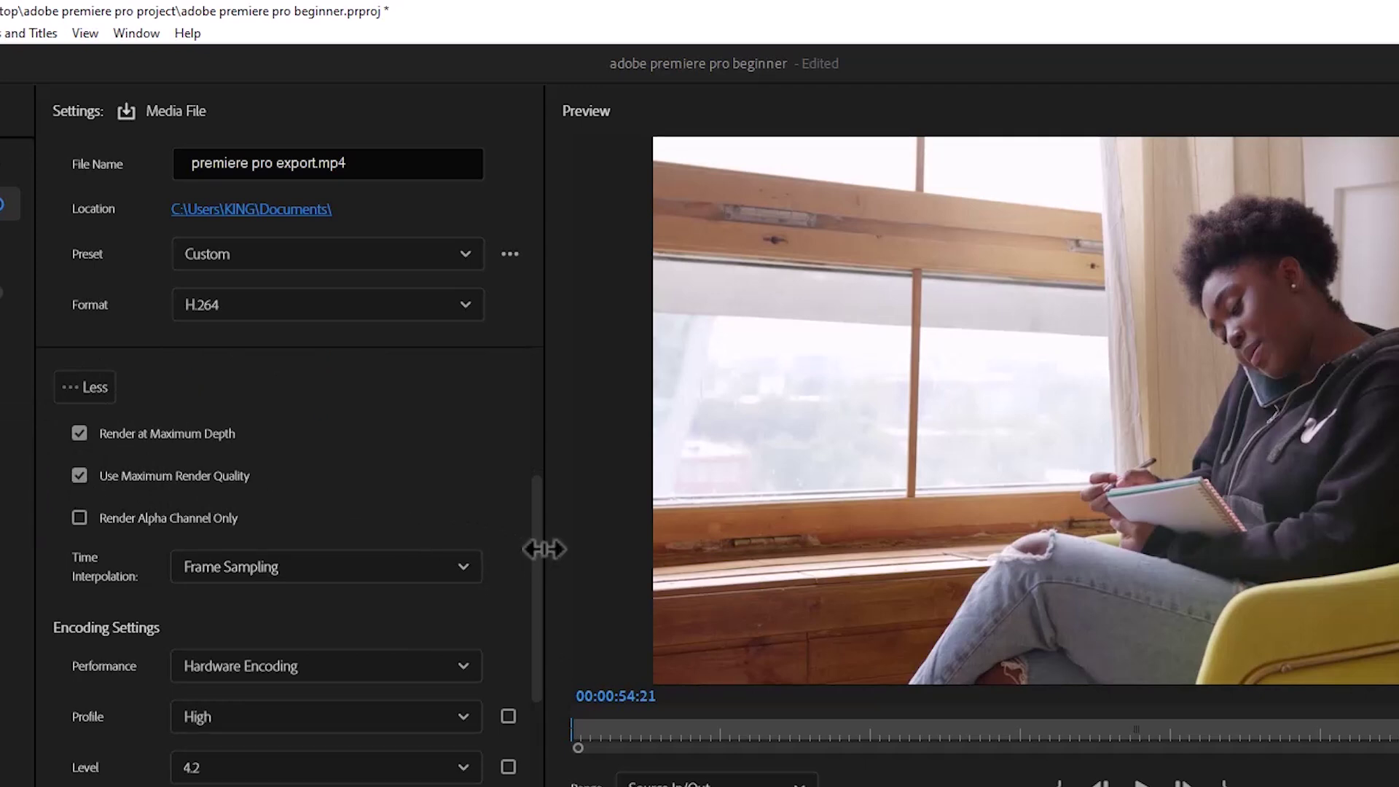
# Set the target bitrate to 10 Mbps in the bitrate settings
pyautogui.moveTo(539, 554); pyautogui.dragTo(539, 748)
pyautogui.moveTo(537, 698); pyautogui.dragTo(547, 762)
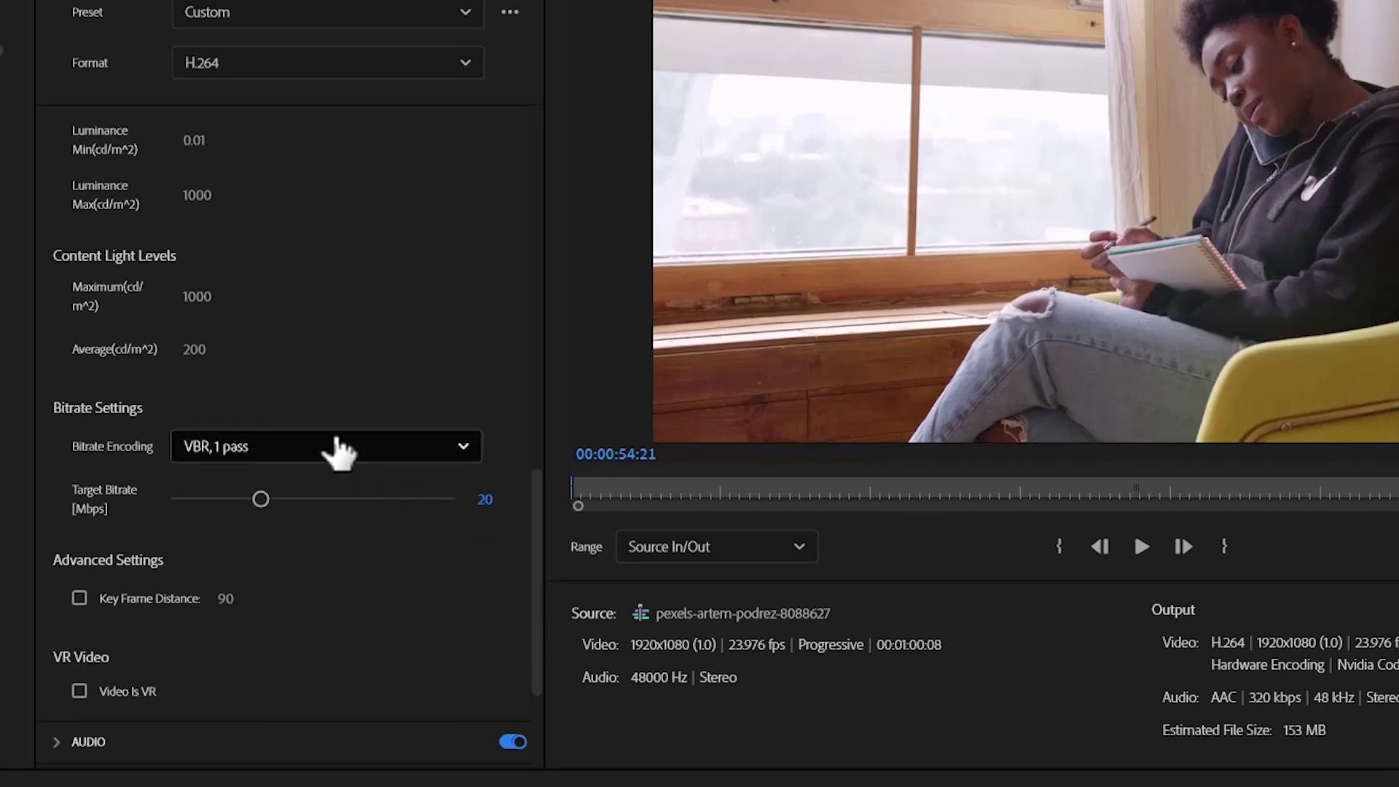
pyautogui.click(488, 506)
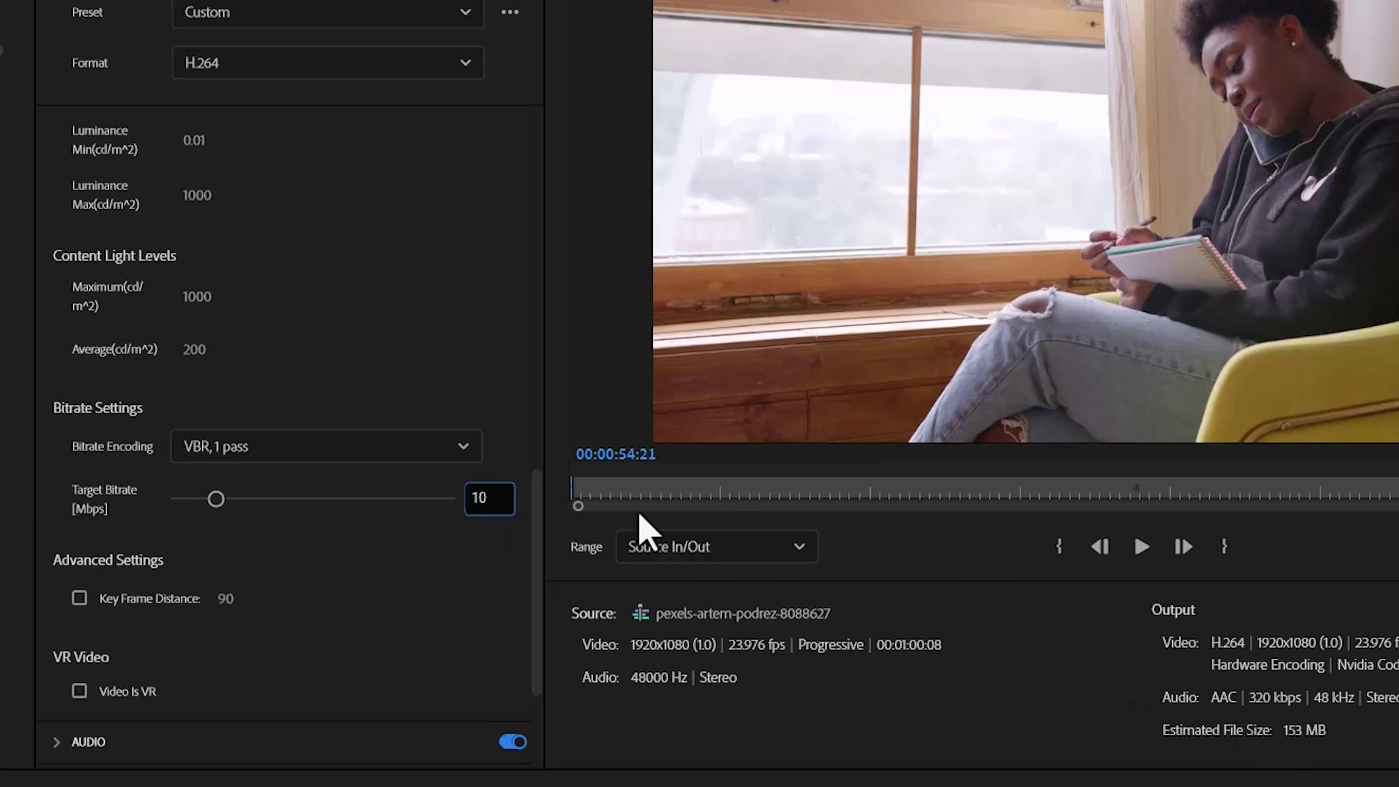
pyautogui.press('Return')
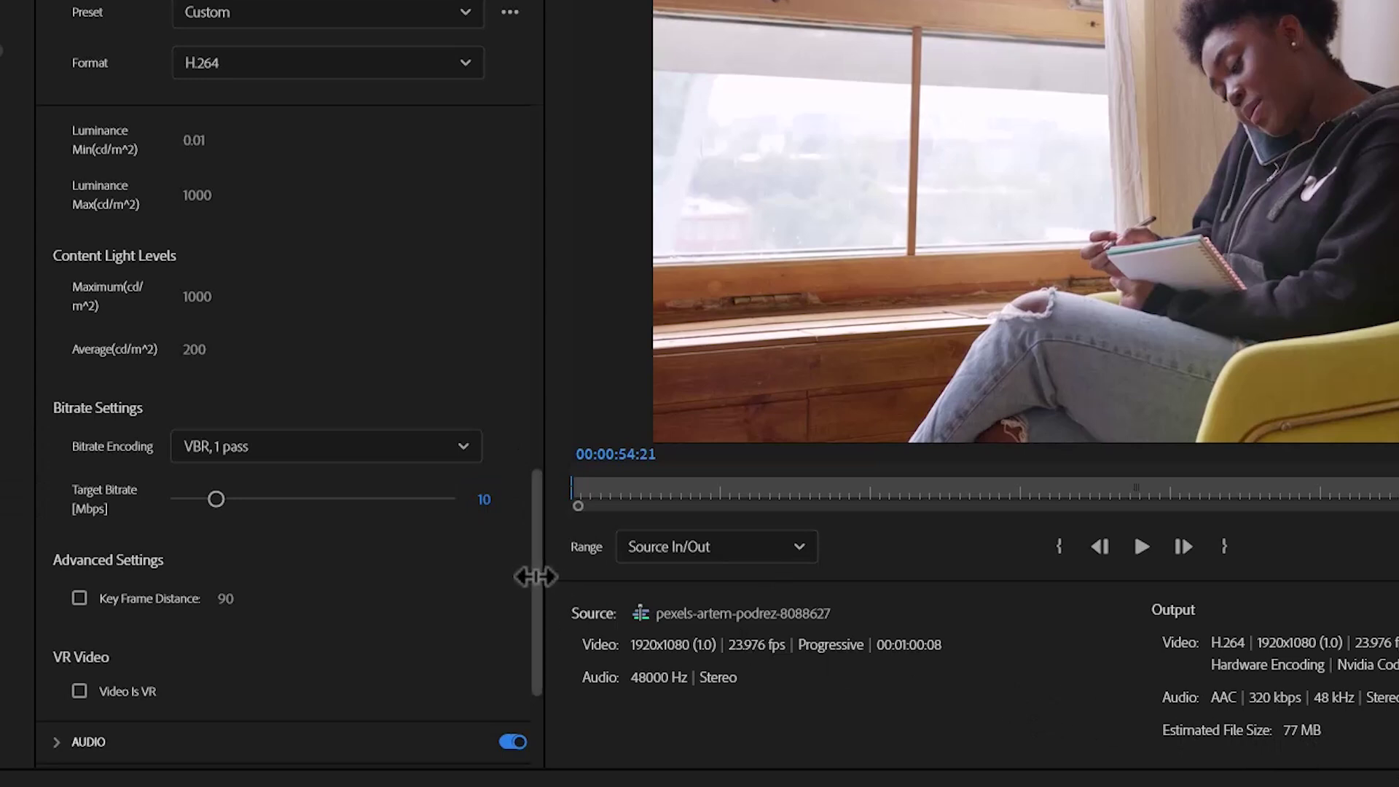
# Expand the general export settings and enable Import into Project
pyautogui.scroll(-3, 537, 575)
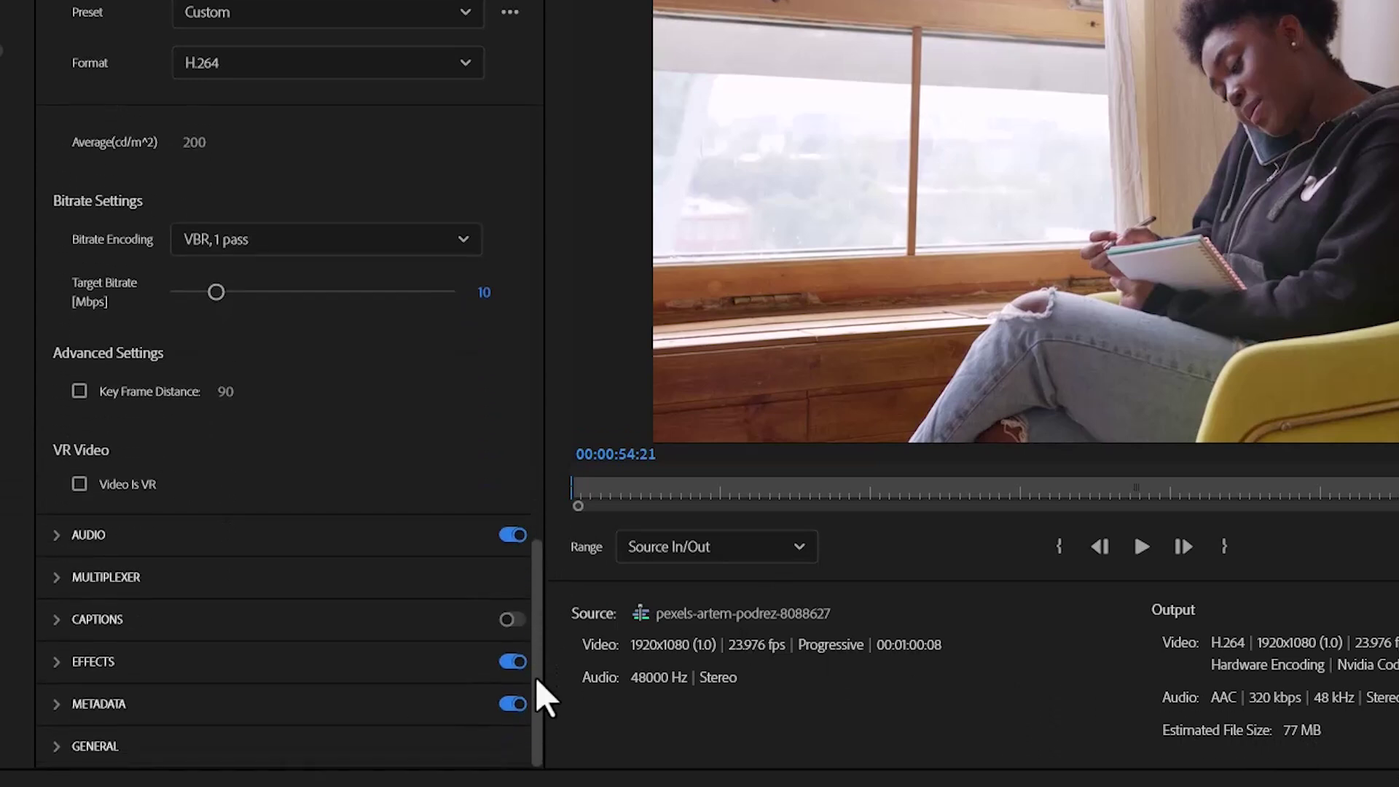
pyautogui.click(69, 755)
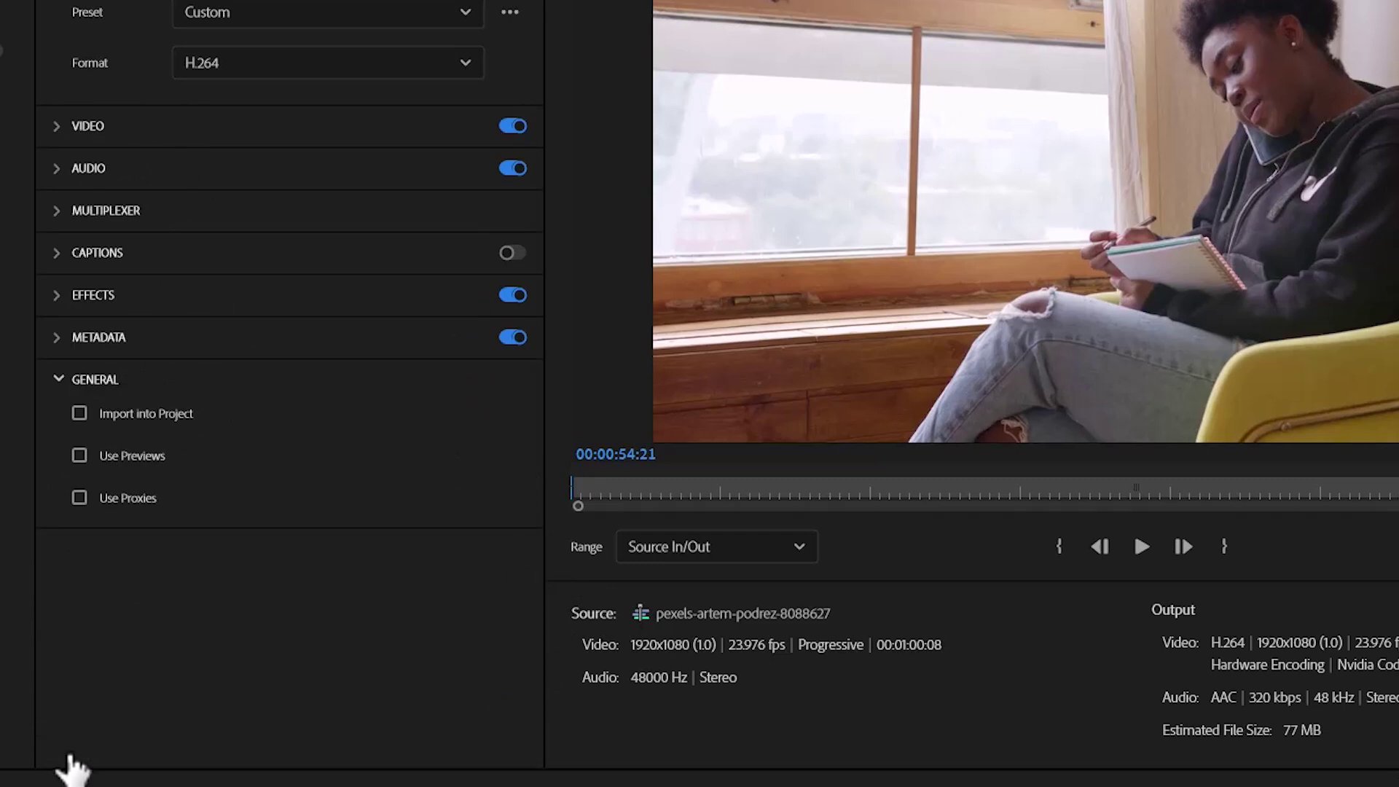
pyautogui.click(80, 414)
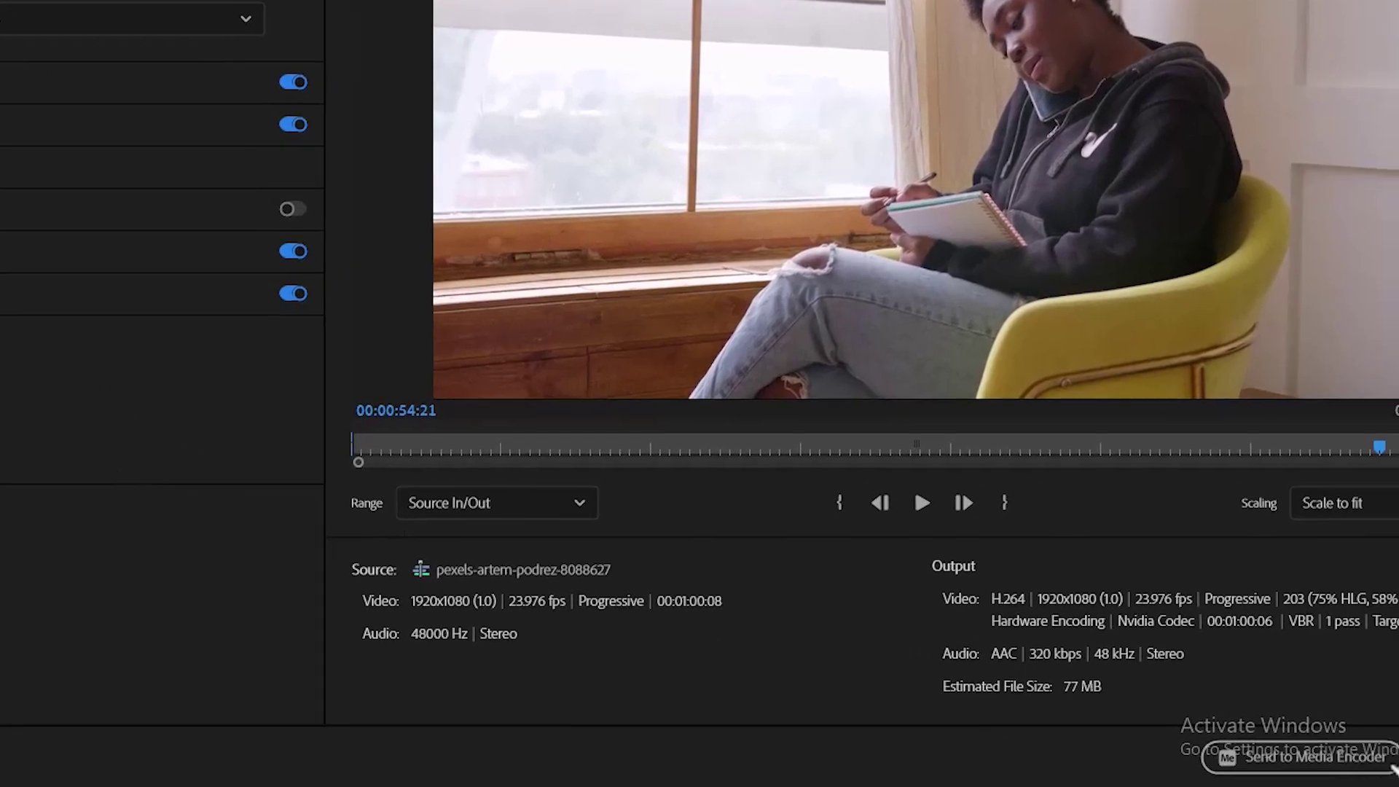
# Export the video, switch to File Explorer and open the Documents folder containing the exported file
pyautogui.click(1393, 764)
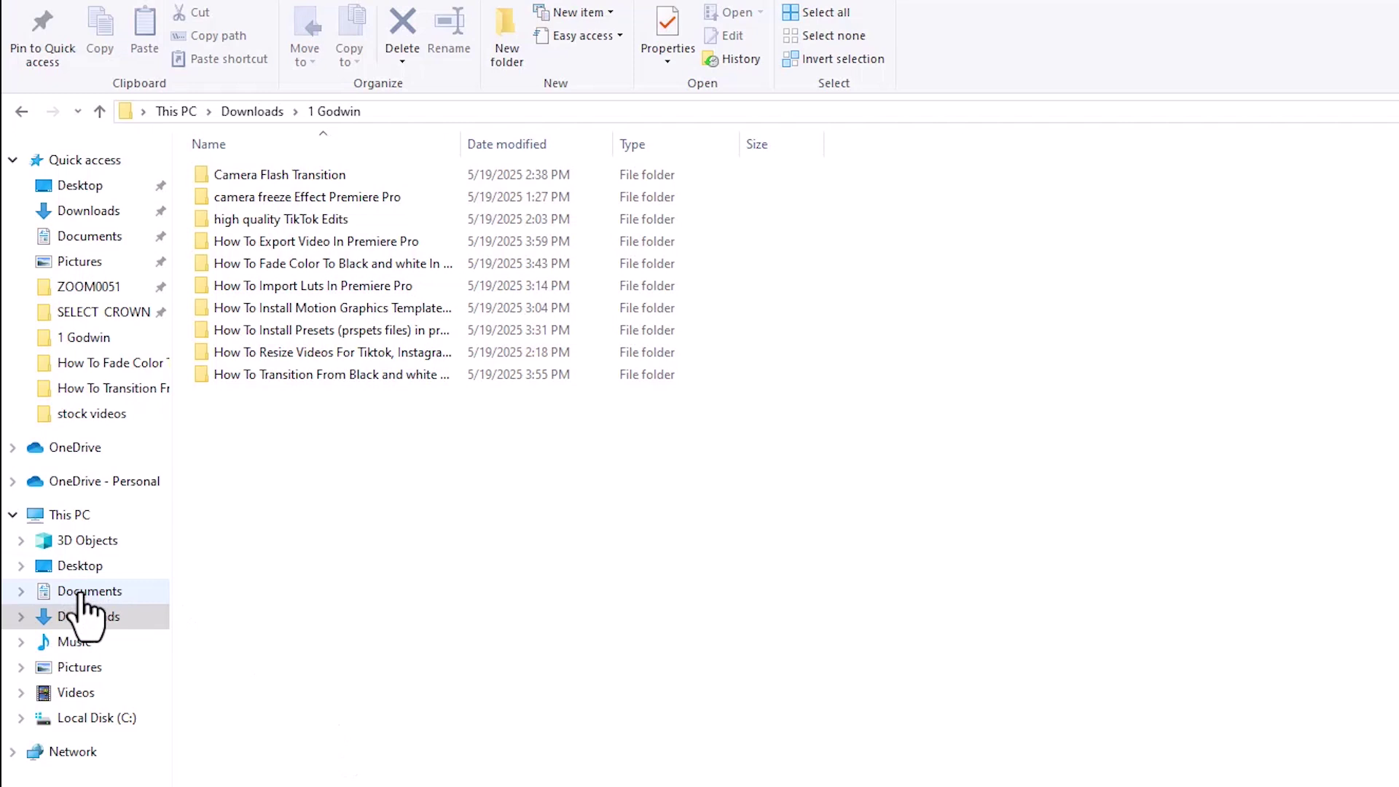
pyautogui.click(83, 595)
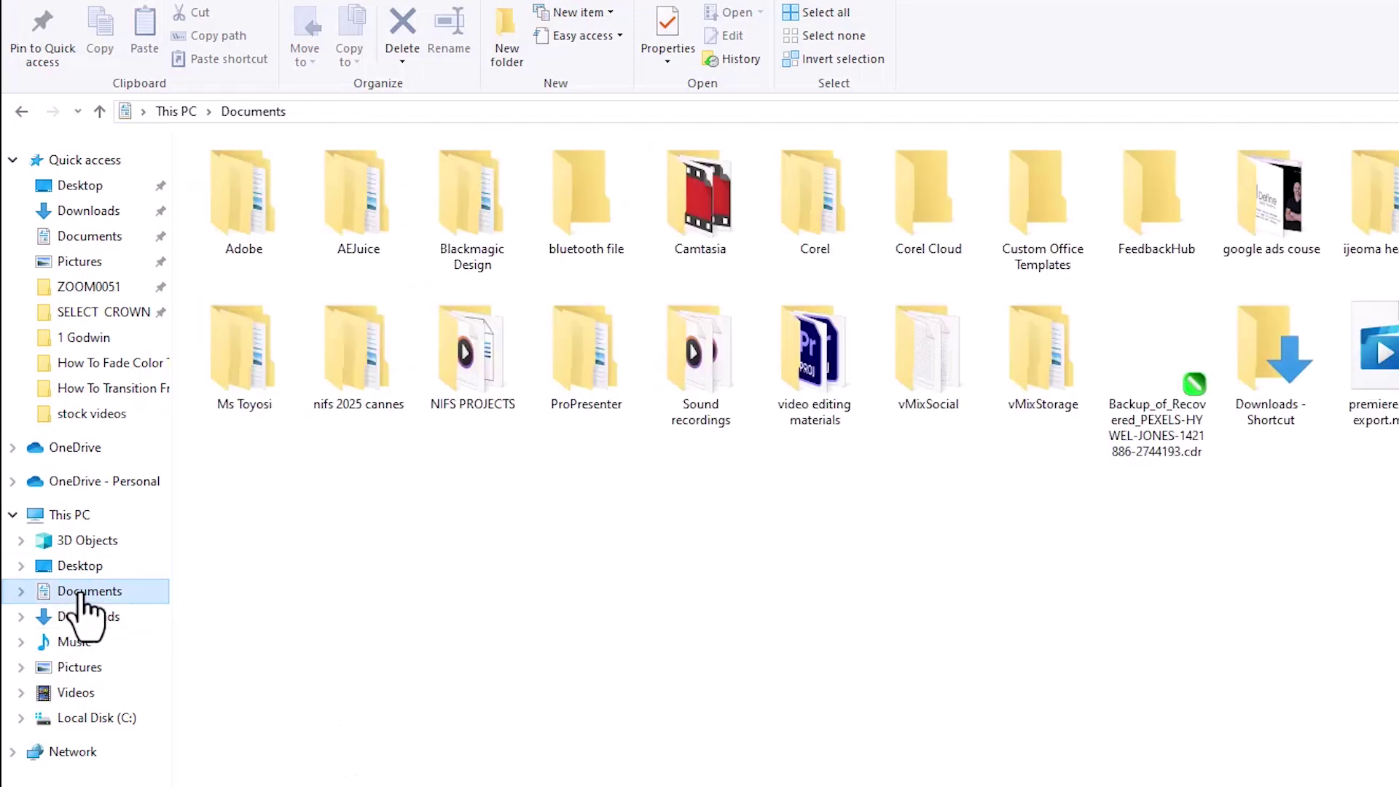